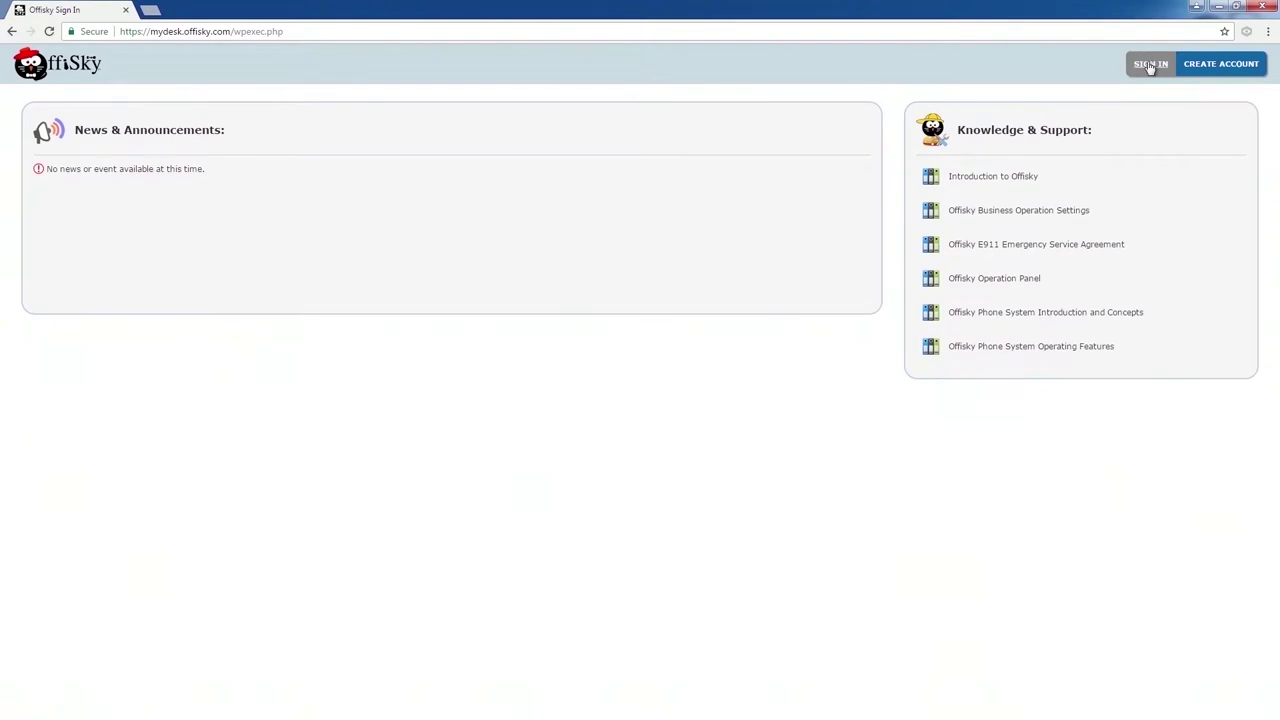
Sign in to Offisky and switch to the Demo Company workspace.
click(1150, 64)
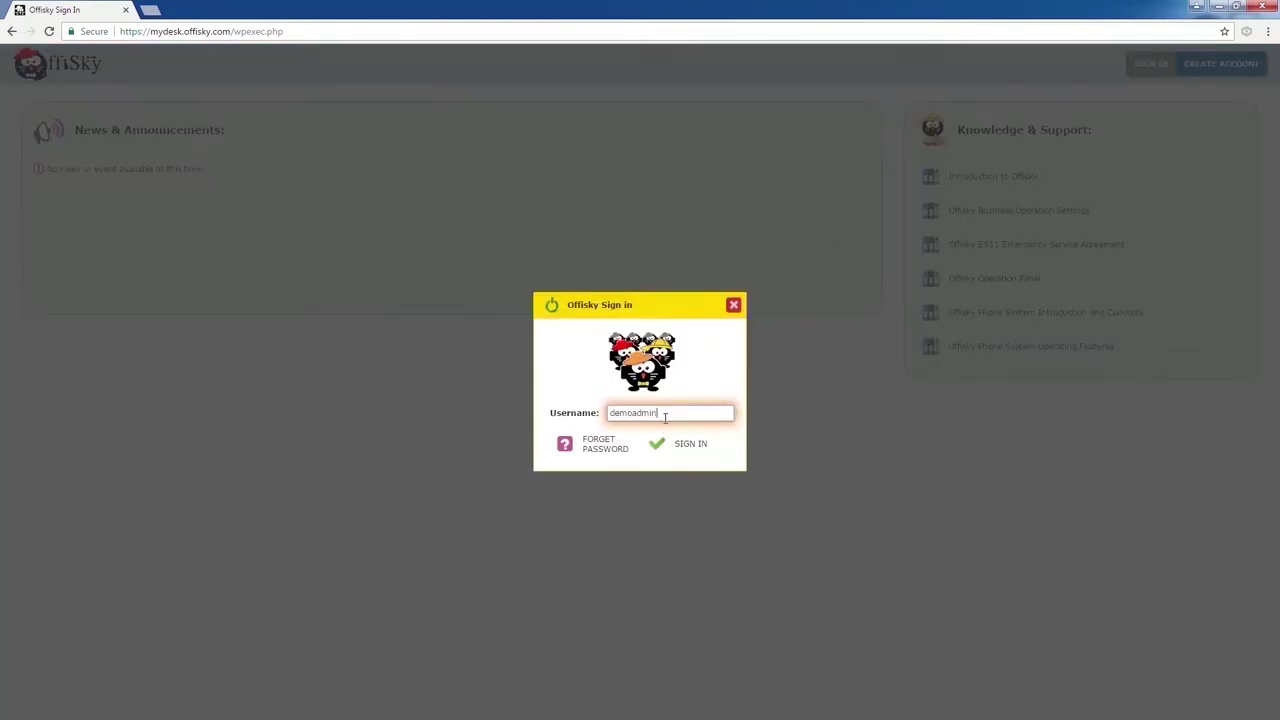
key(Return)
text(••••••••)
key(Return)
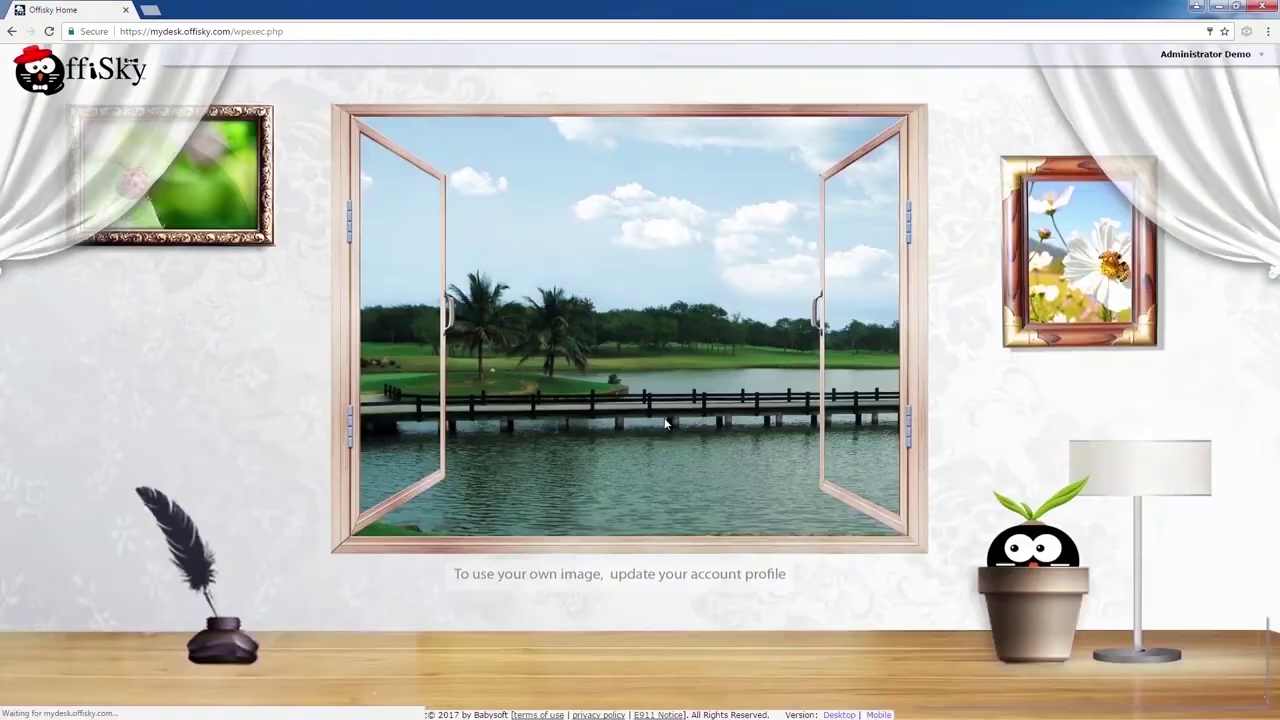
click(1193, 60)
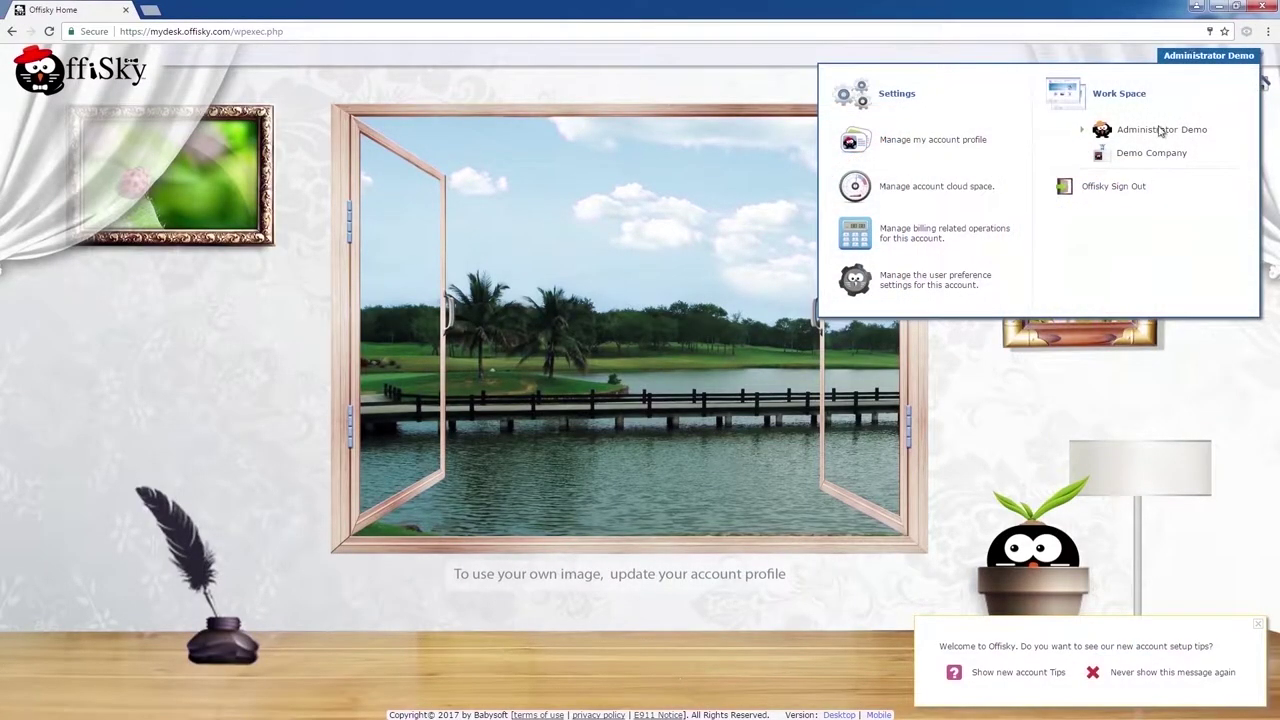
click(1148, 155)
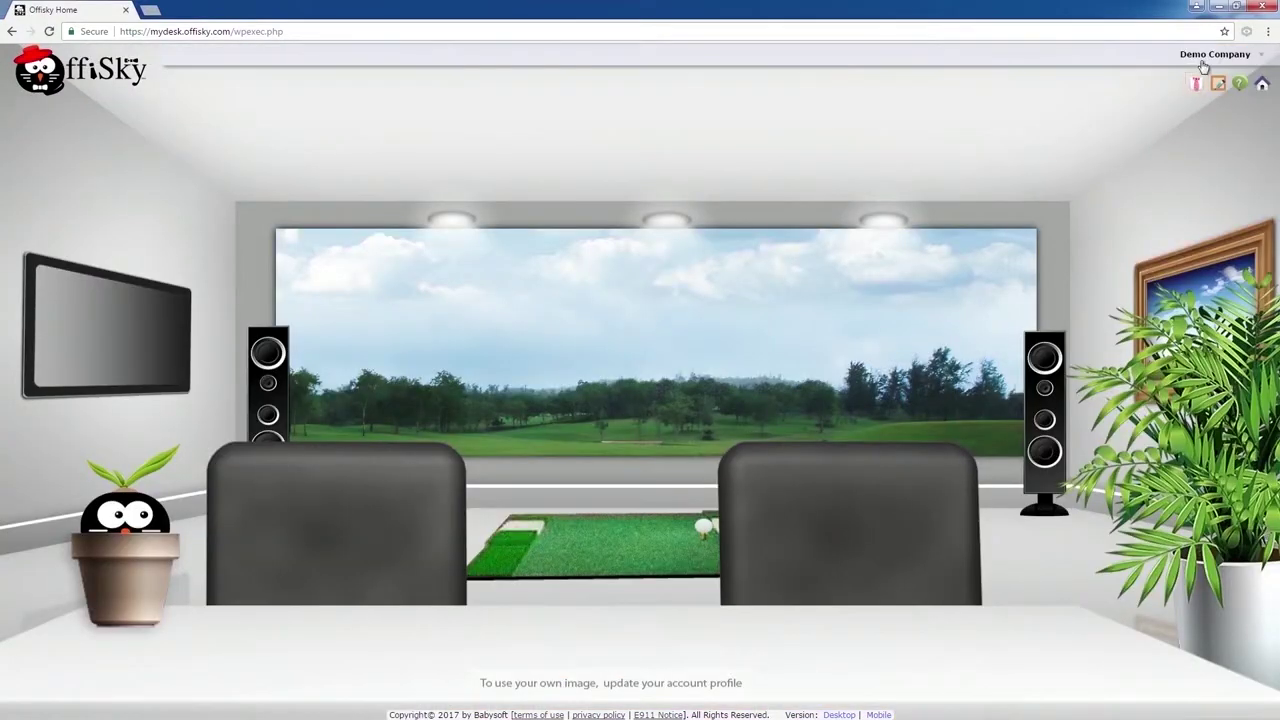
Show the Sales 101 device's account status under PBX Base > Phone Device Account.
click(1205, 58)
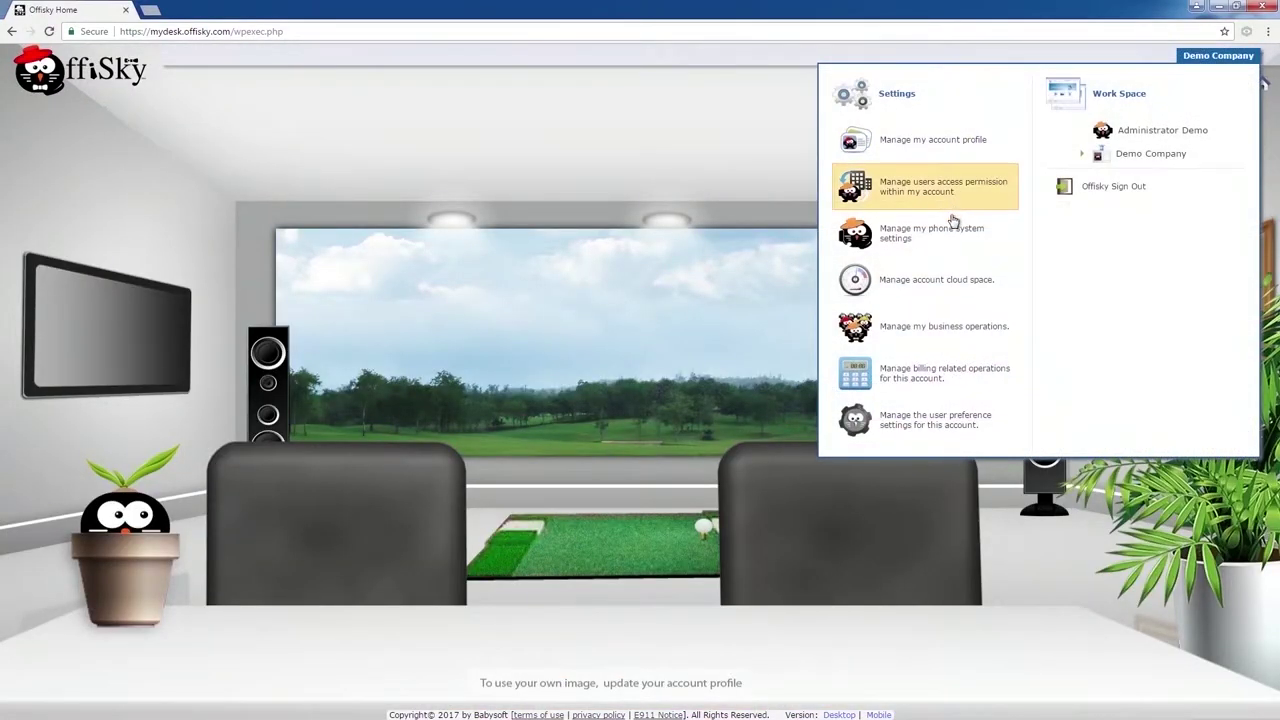
click(945, 233)
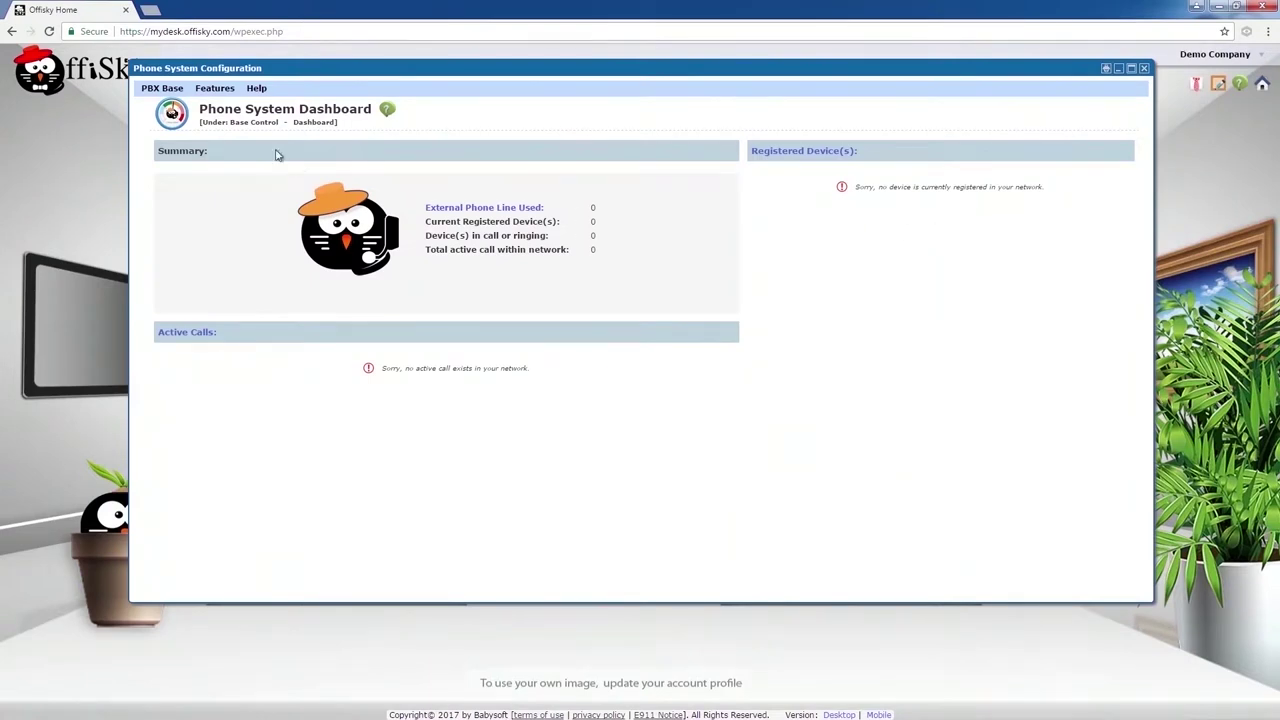
click(170, 90)
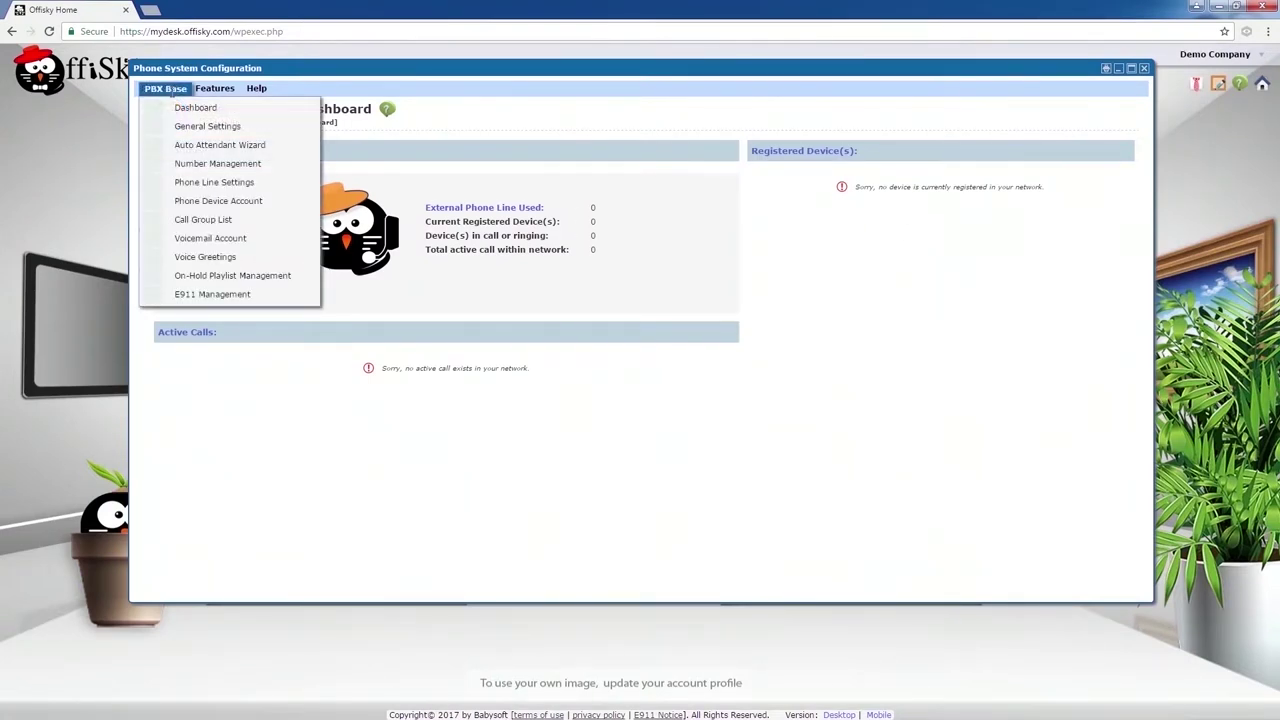
click(195, 201)
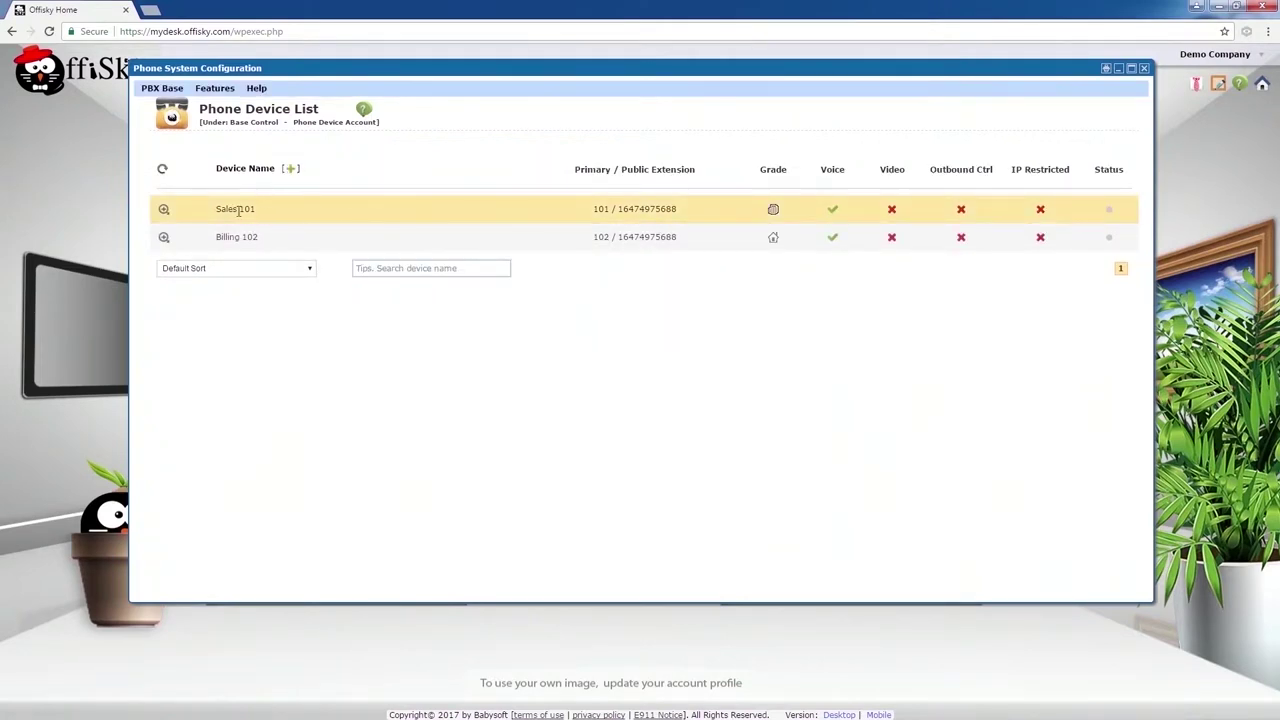
click(165, 211)
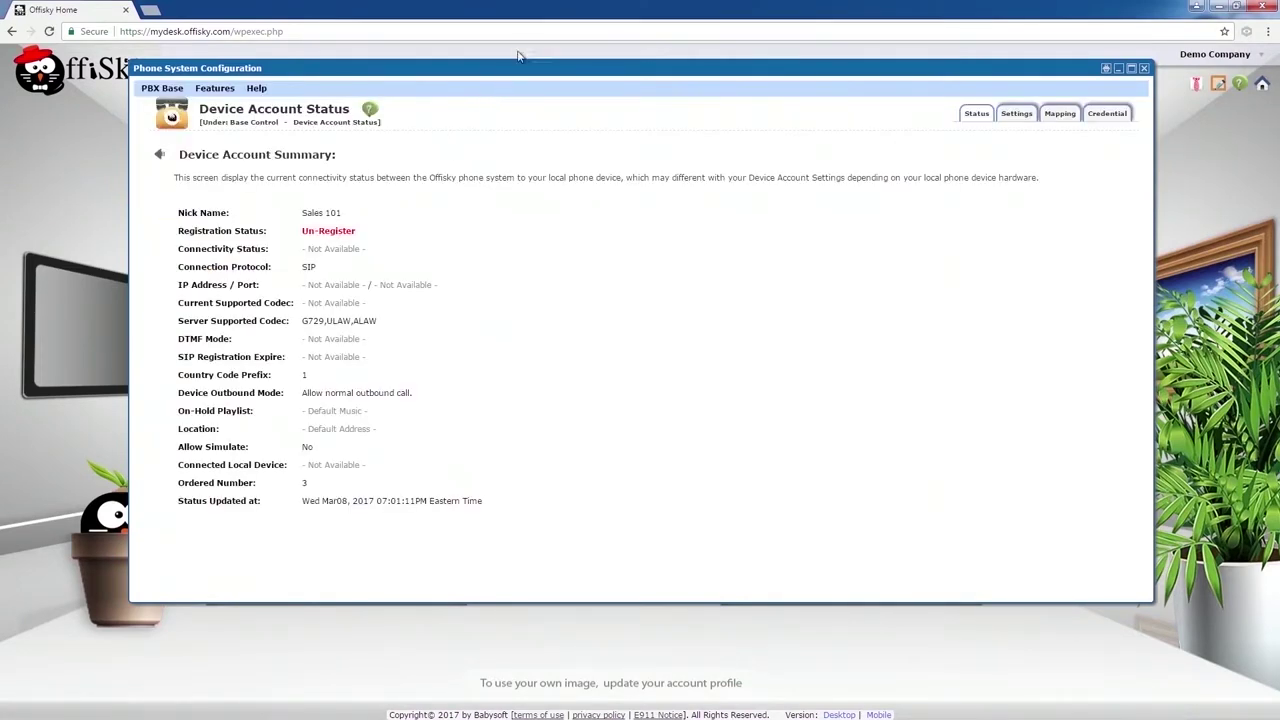
double_click(536, 18)
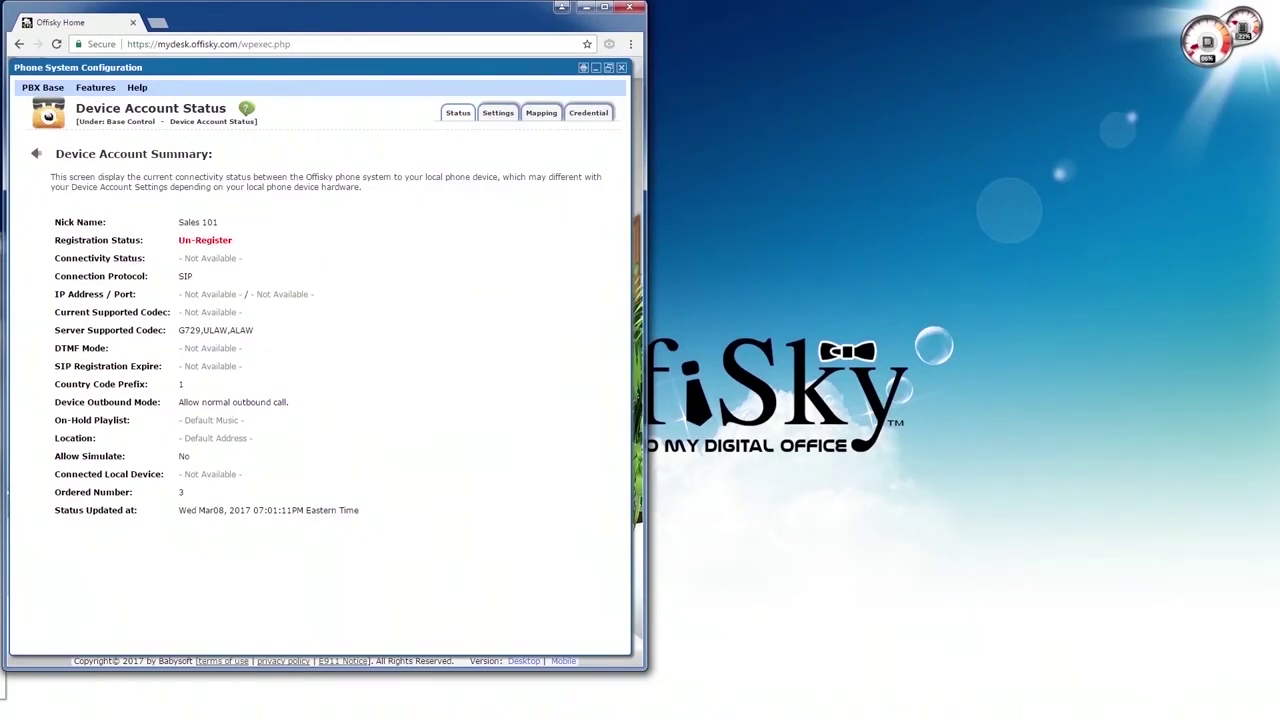
Log in as admin at 192.168.1.110 in a new window and reach Account 1 General Settings.
key(ctrl+n)
text(192.168.1.110)
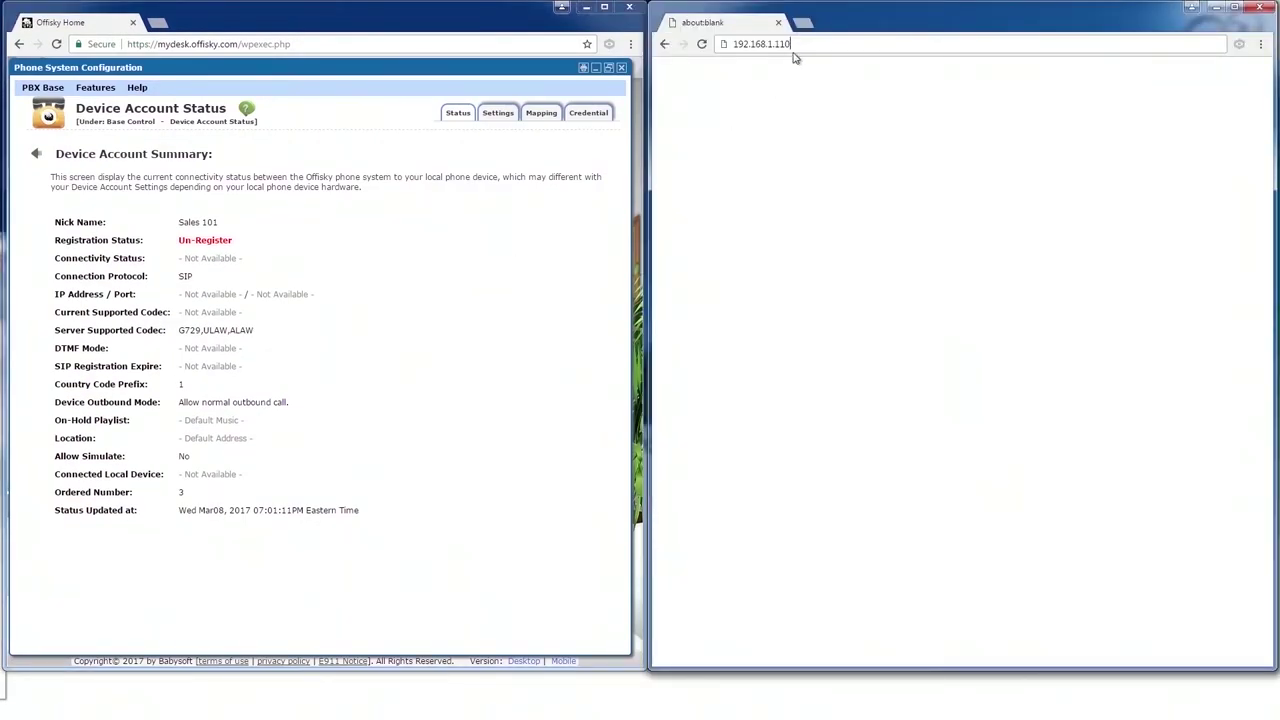
key(Return)
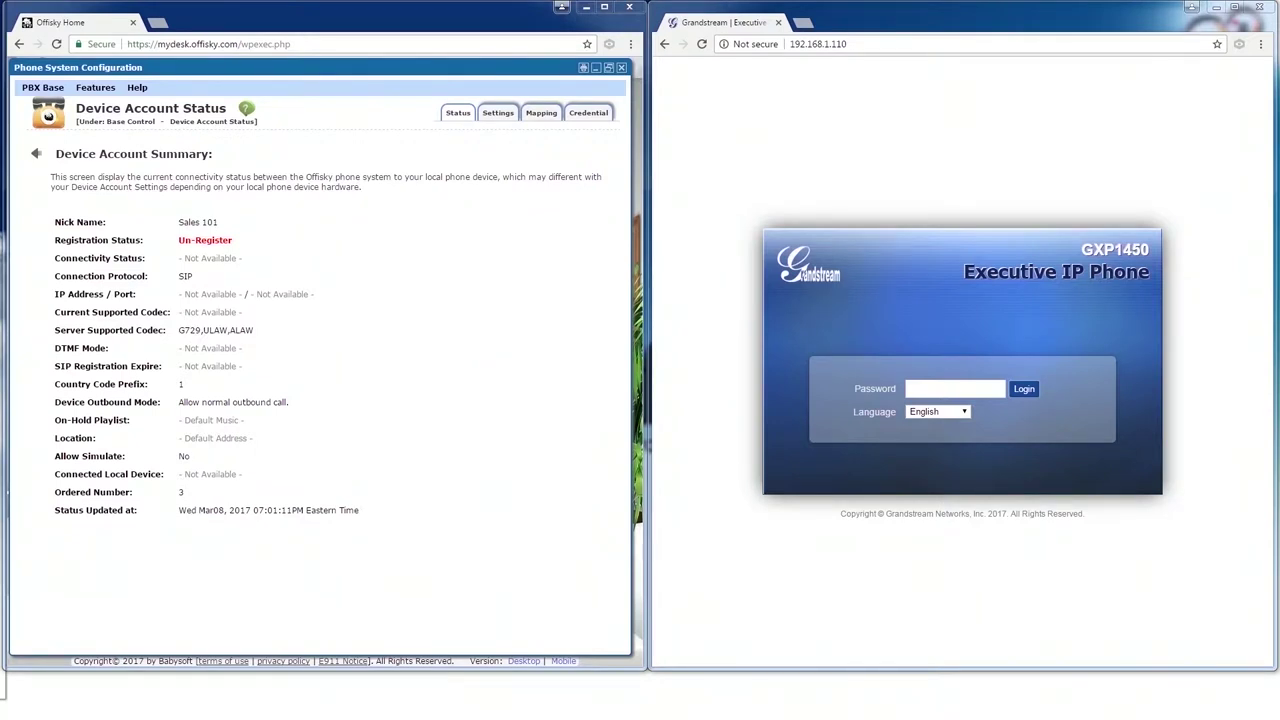
click(938, 385)
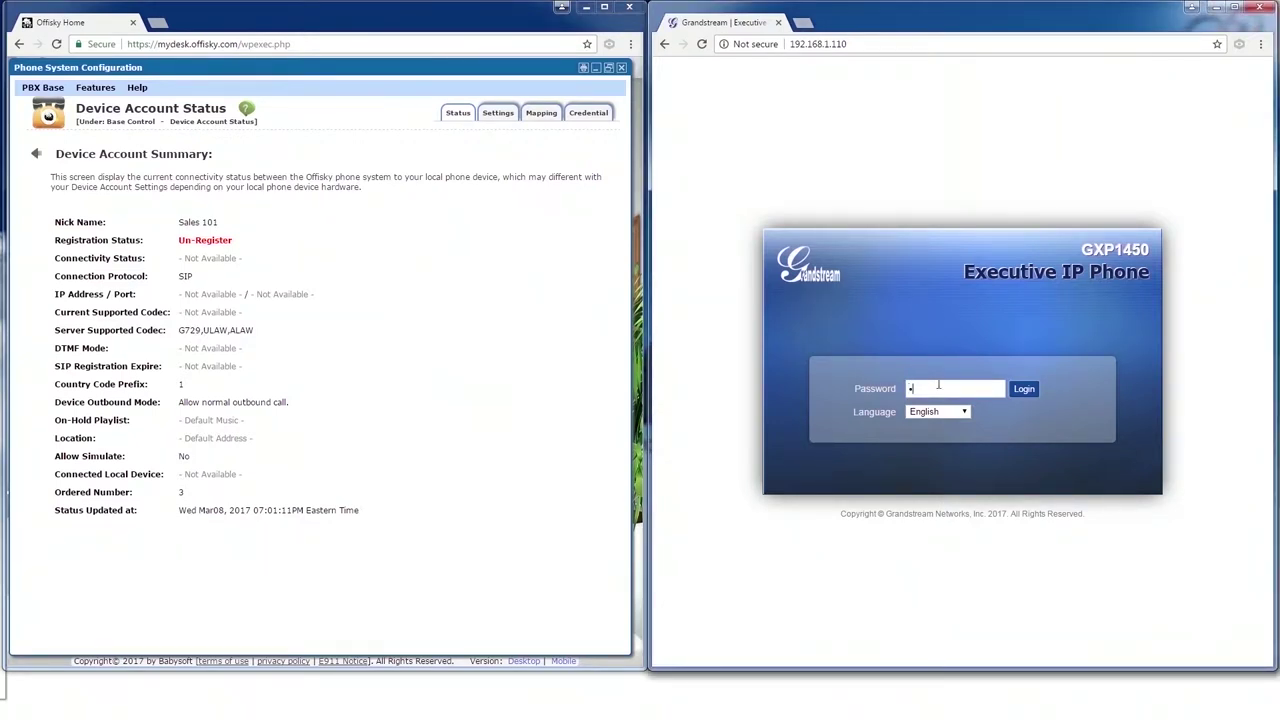
key(Return)
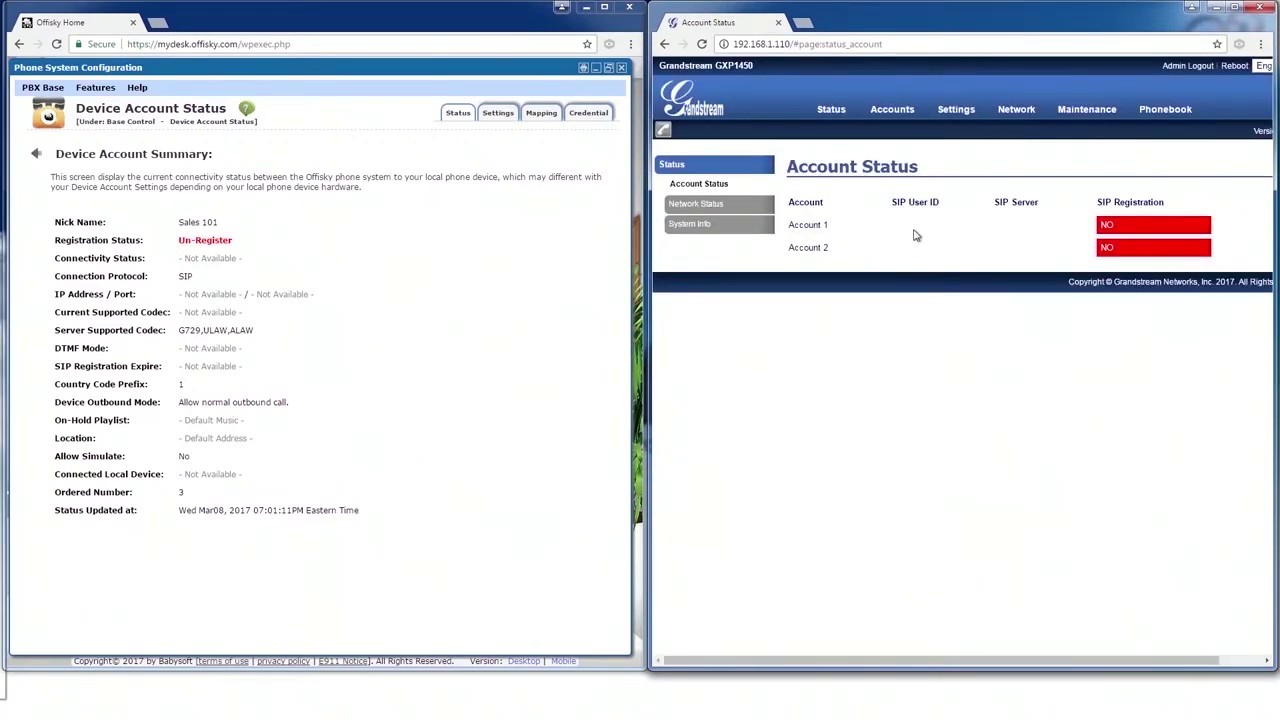
click(893, 116)
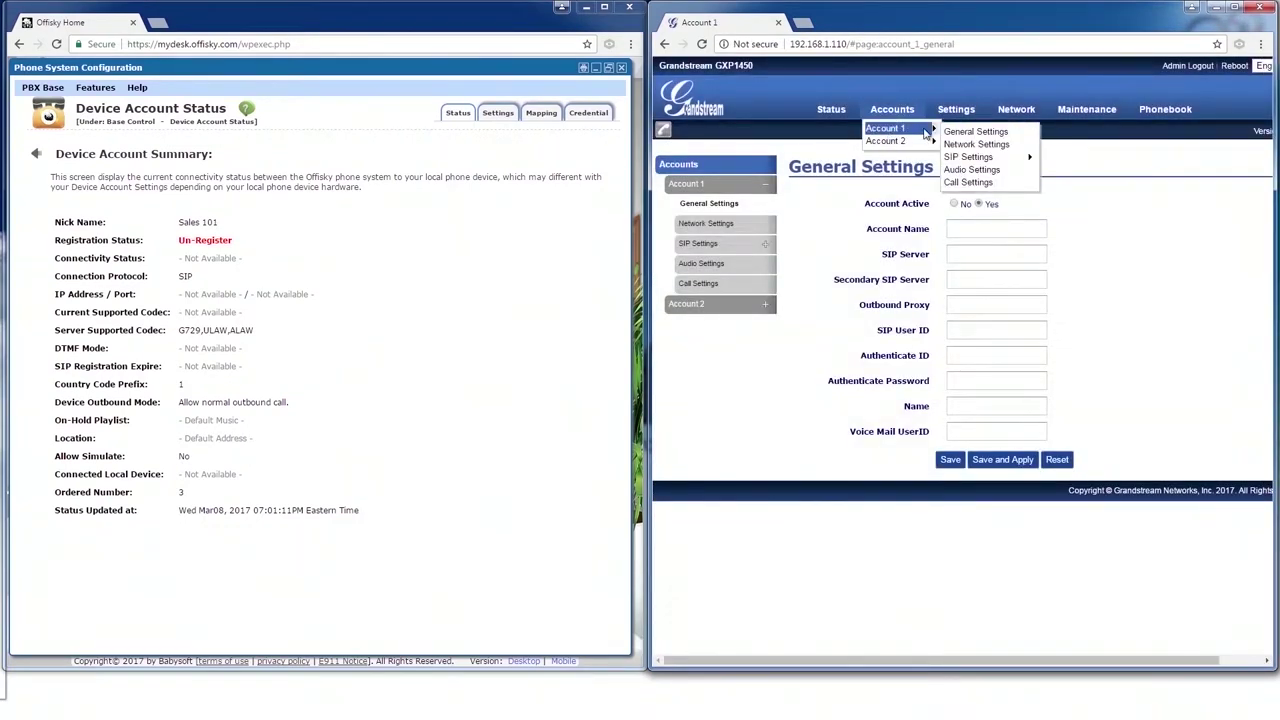
Open Sales 101's Credential tab and accept the warning to reveal its credentials.
mouse_move(951, 228)
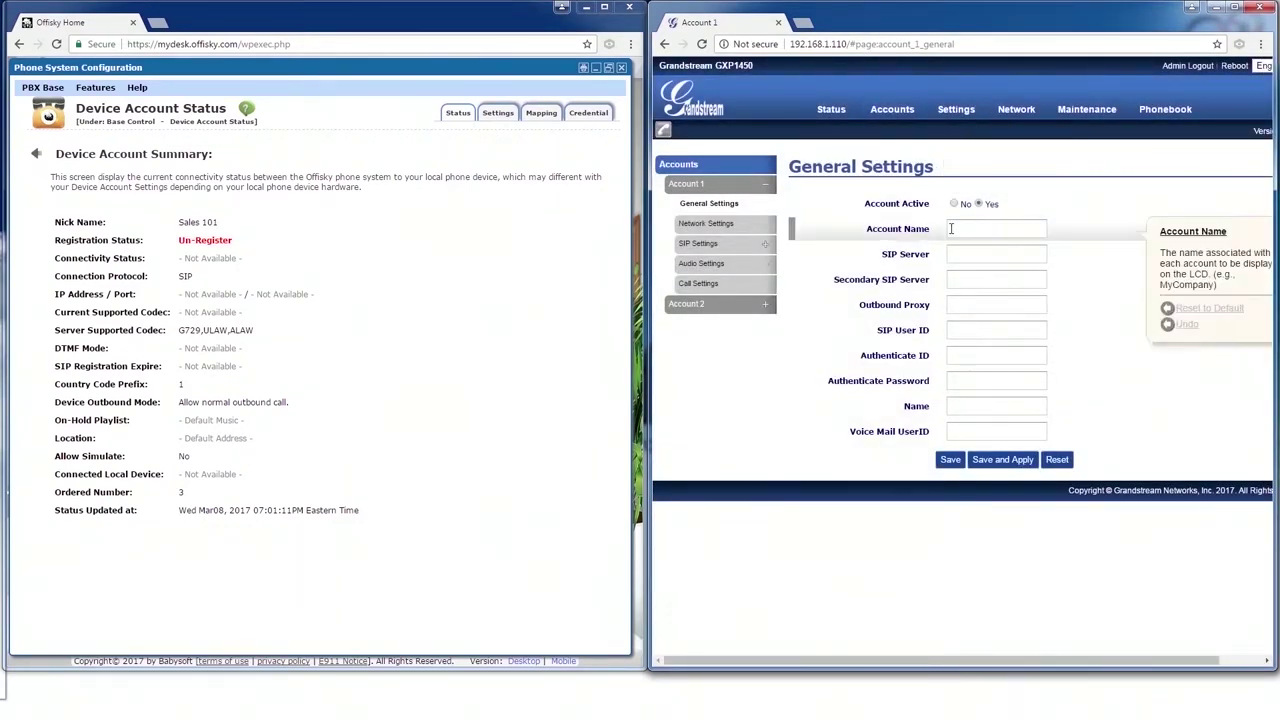
click(590, 117)
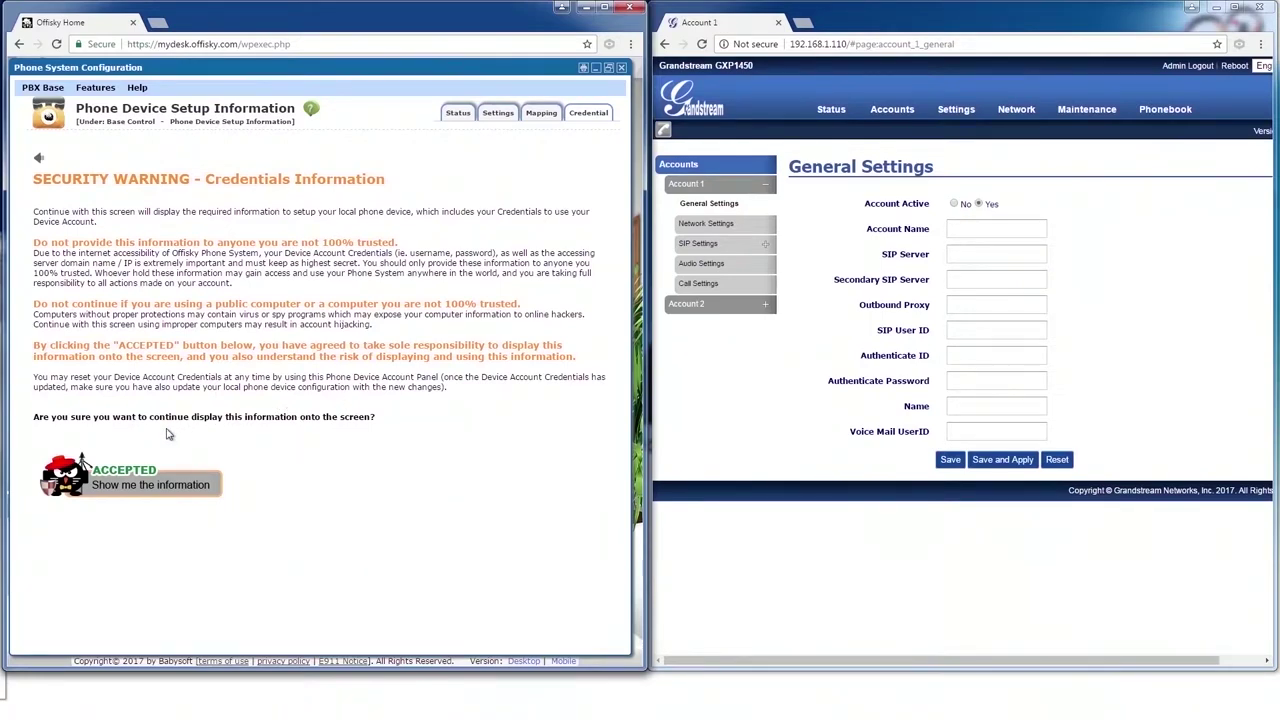
click(152, 490)
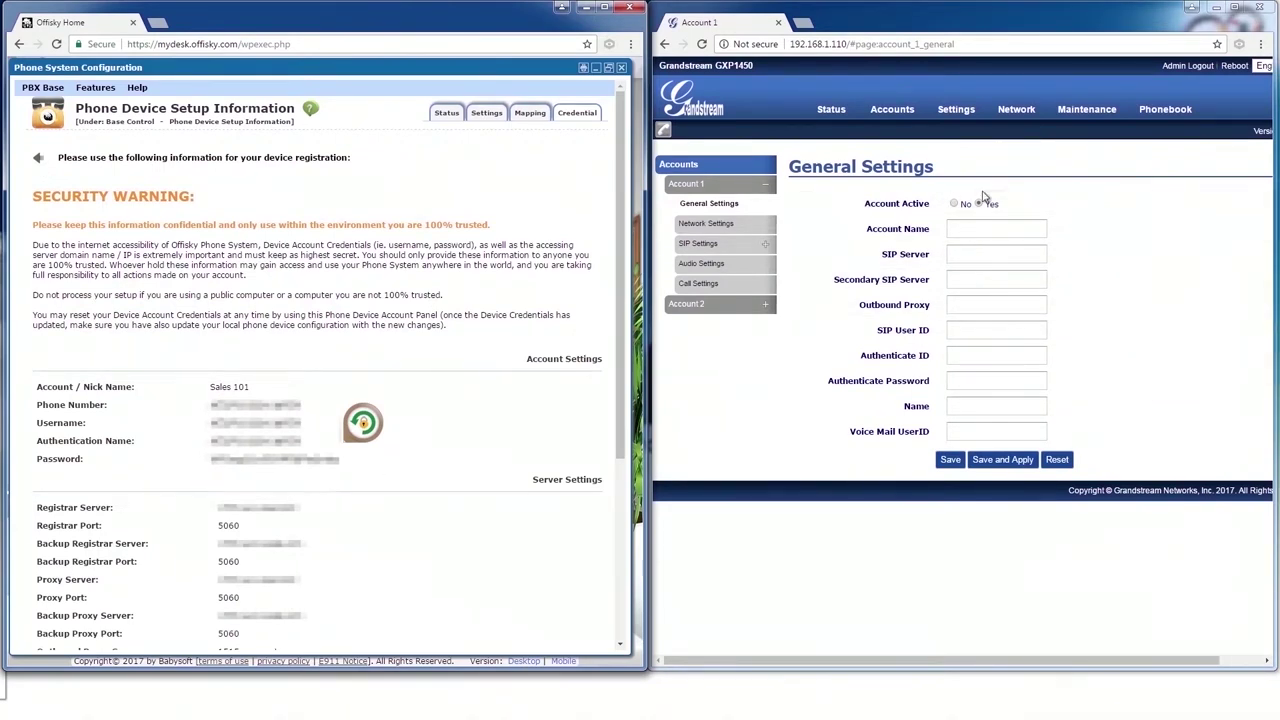
Copy the nick name from Offisky and set Account 1's Account Name to 'Sales 101'.
click(981, 228)
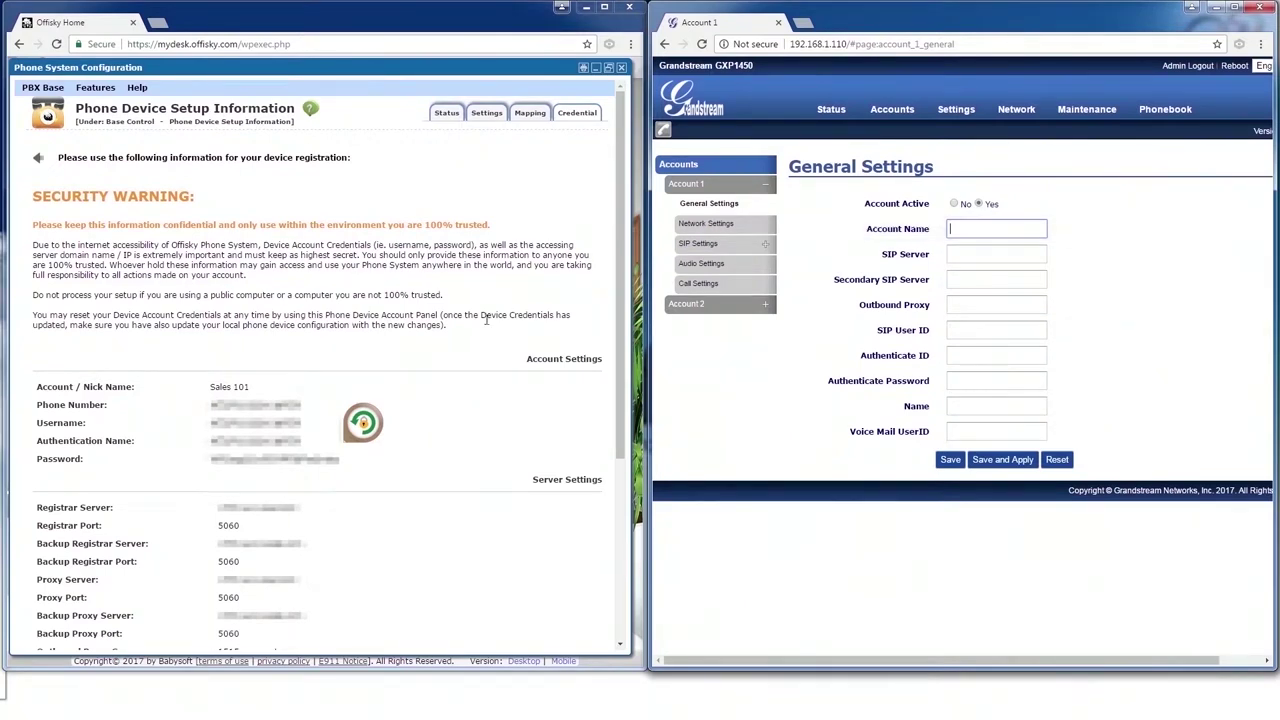
drag(158, 393, 47, 392)
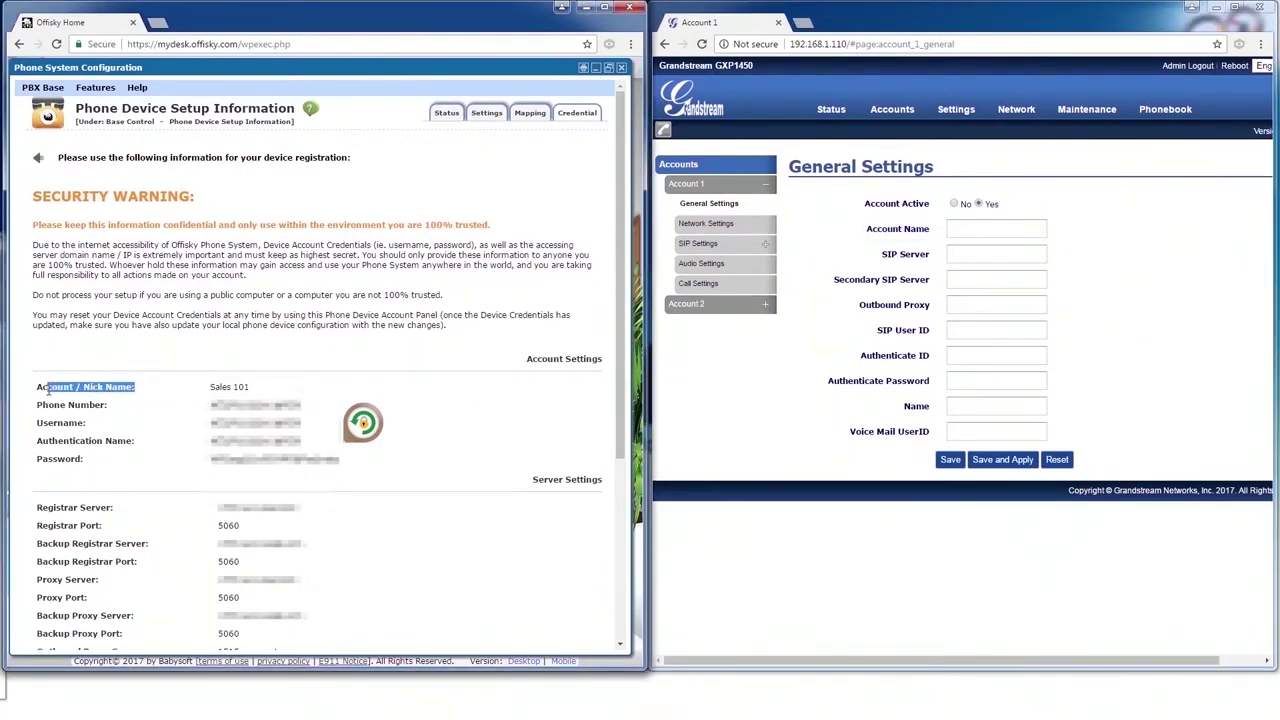
drag(209, 387, 250, 385)
key(ctrl+c)
click(1006, 228)
key(ctrl+v)
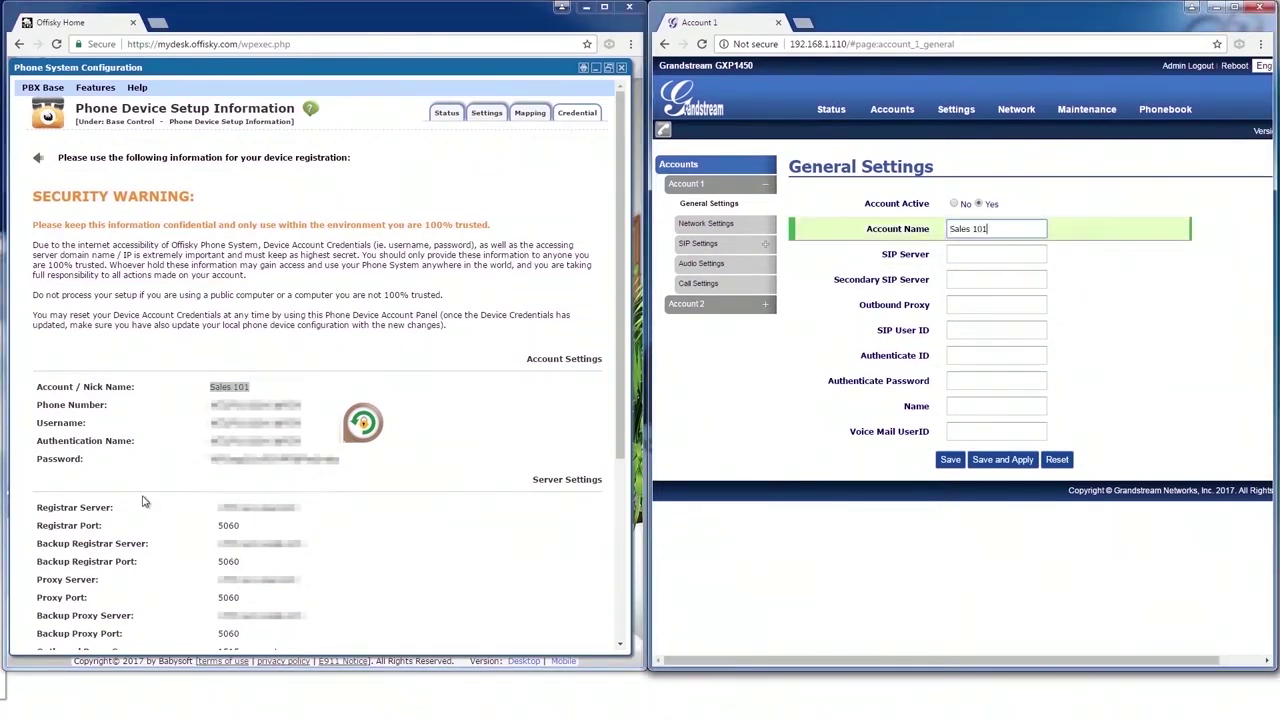
Copy the registrar and backup registrar servers into SIP Server and Secondary SIP Server.
drag(118, 512, 48, 512)
drag(214, 511, 300, 510)
key(ctrl+c)
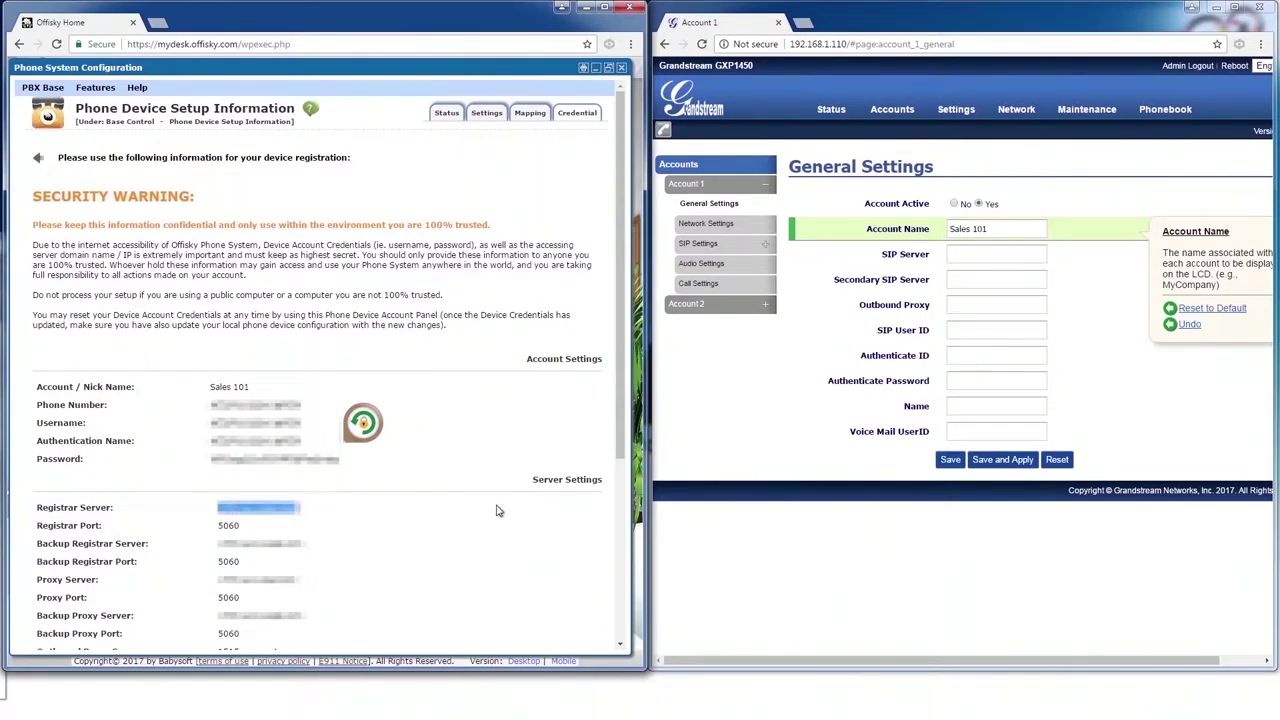
click(996, 254)
key(ctrl+v)
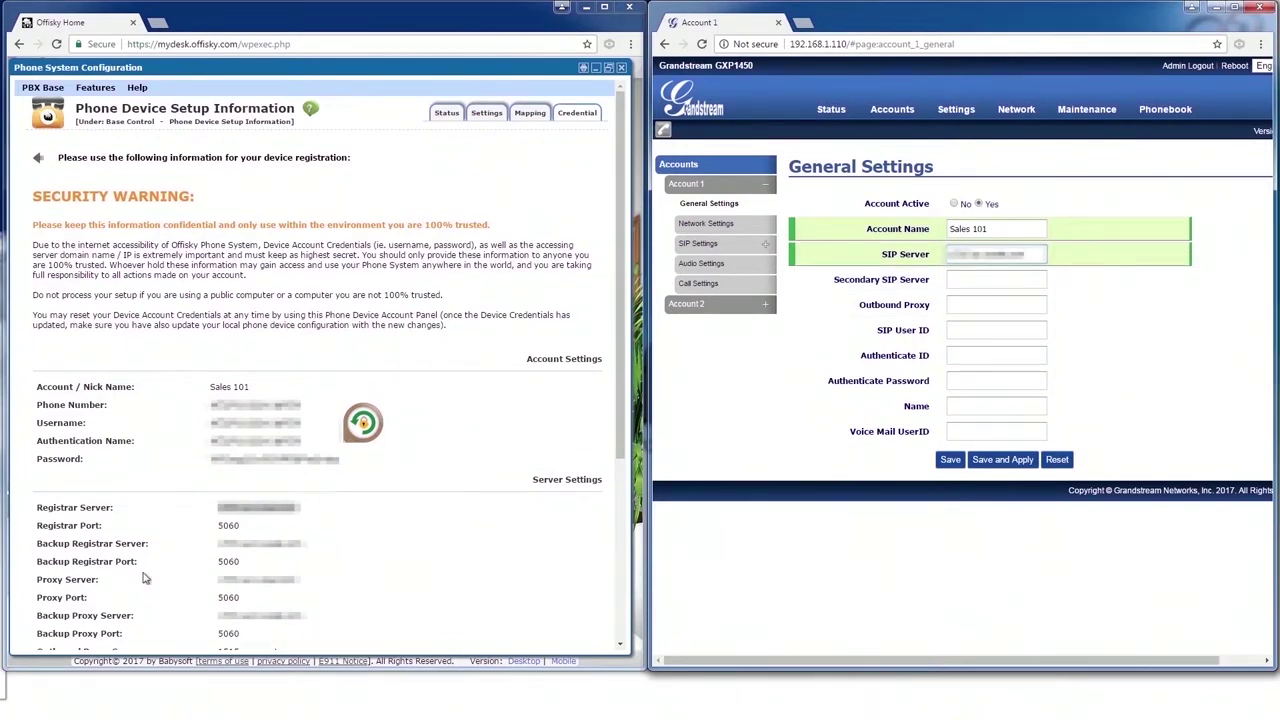
drag(150, 544, 72, 545)
drag(217, 543, 358, 549)
key(ctrl+c)
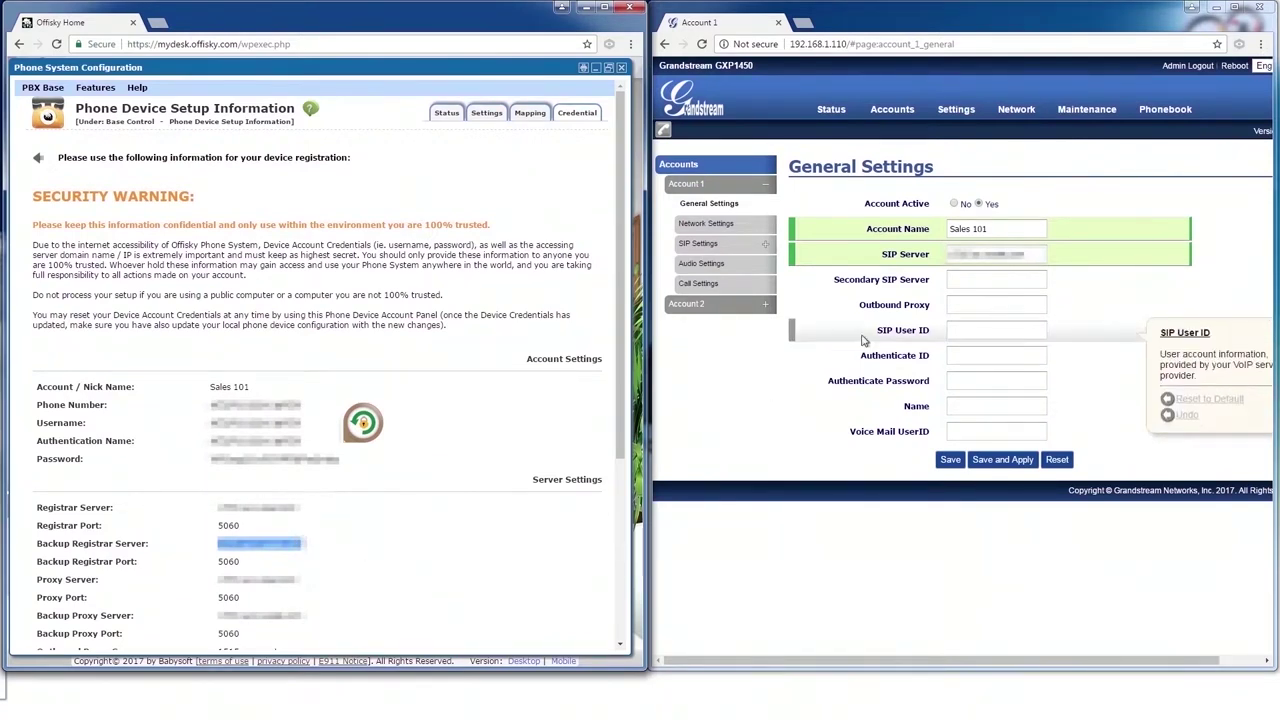
click(966, 279)
key(ctrl+v)
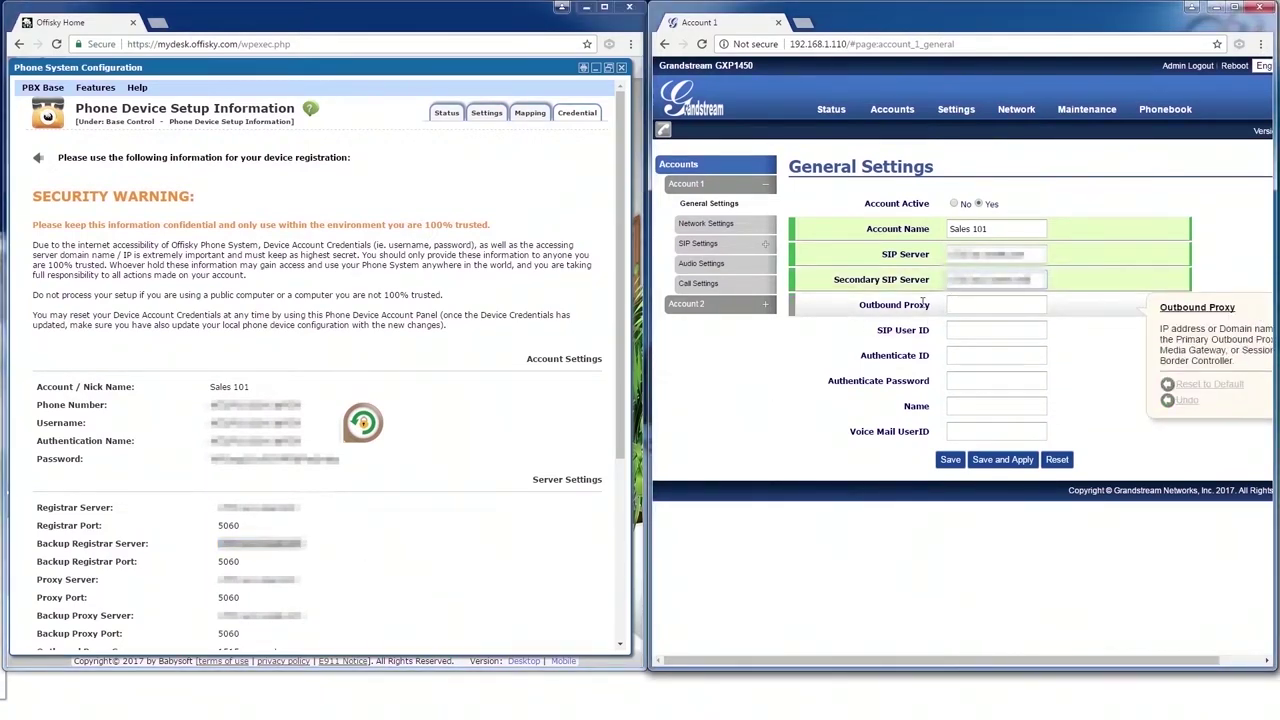
Copy Offisky's outbound proxy server into Account 1's Outbound Proxy field.
scroll(400, 530, down, 2)
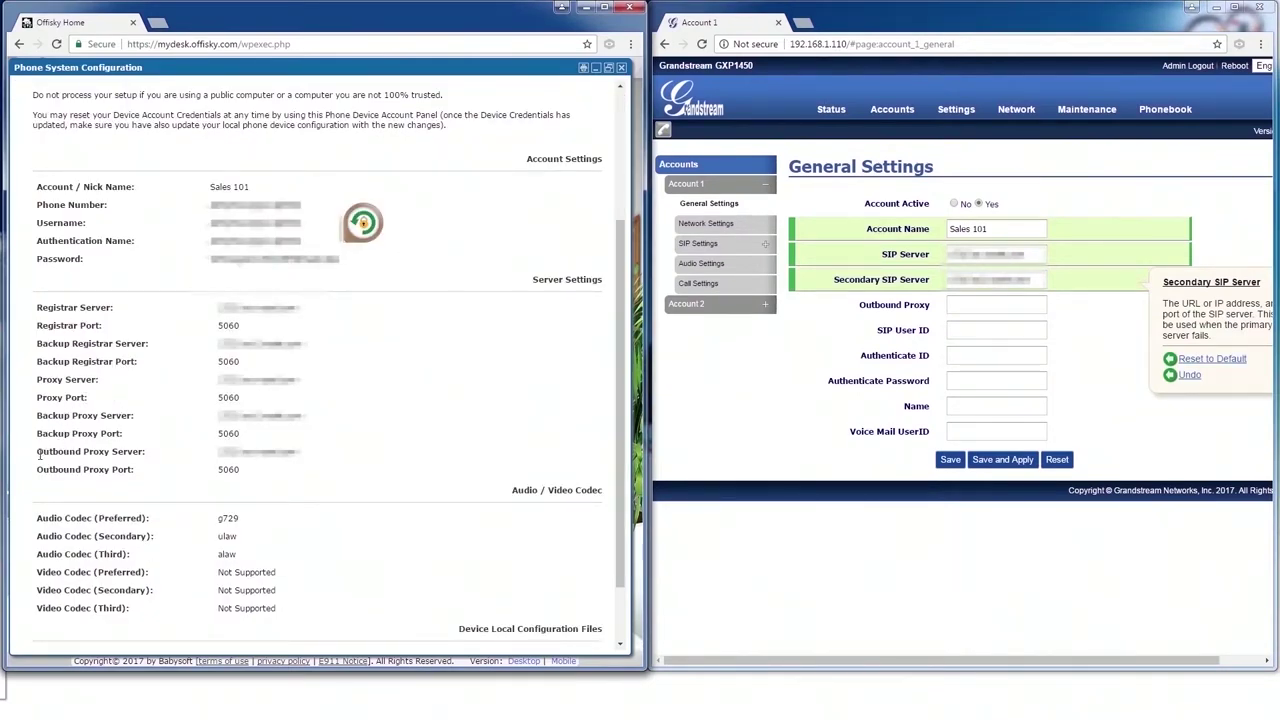
drag(40, 455, 300, 452)
key(ctrl+c)
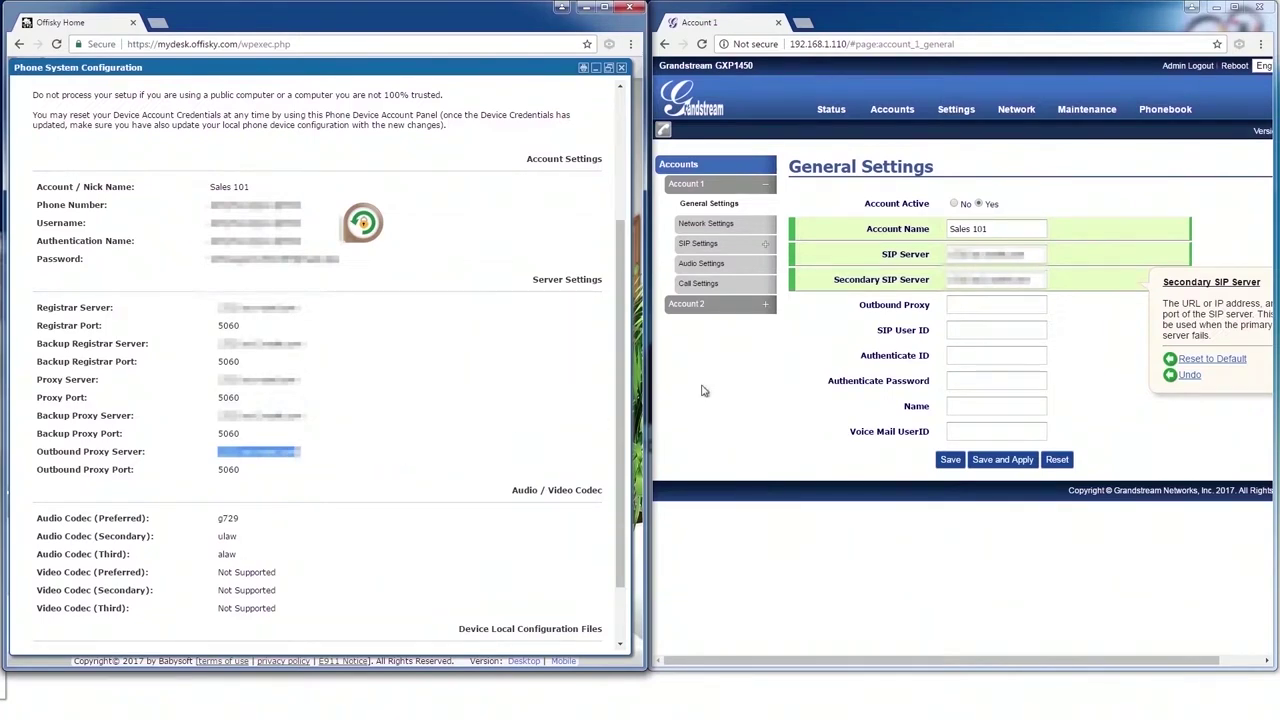
click(963, 305)
key(ctrl+v)
click(945, 331)
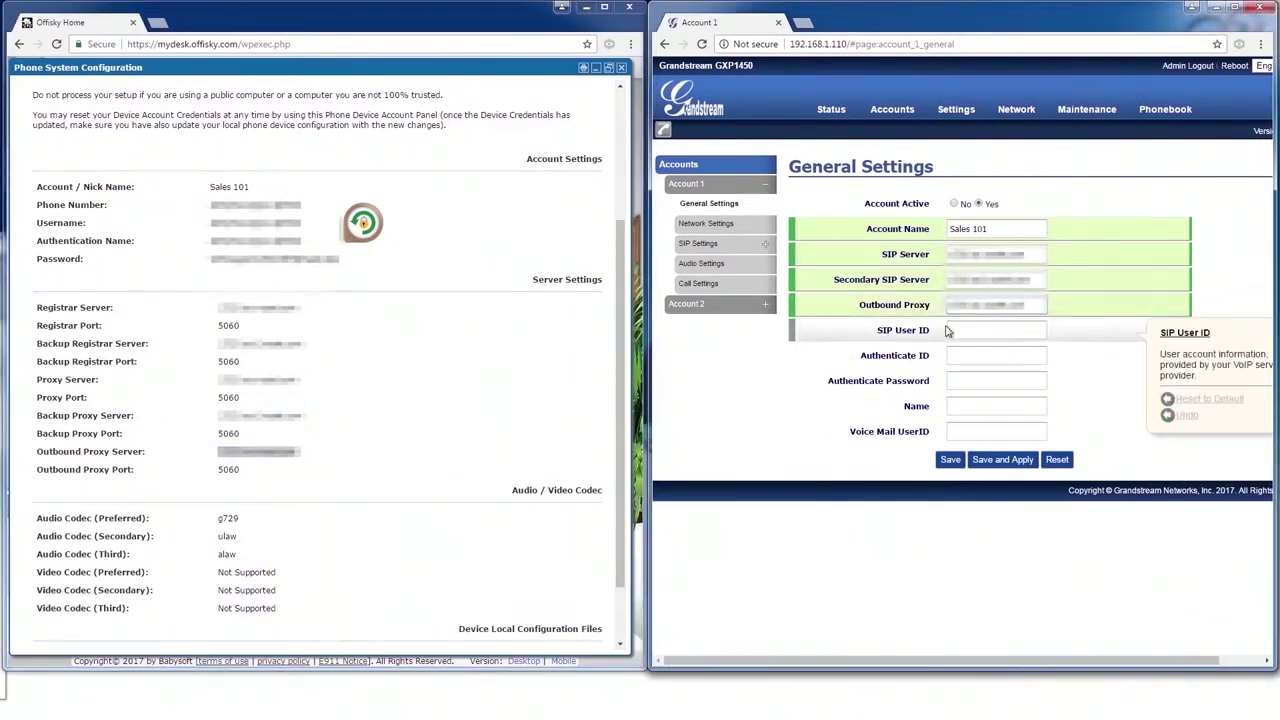
Fill SIP User ID and Authenticate ID with Offisky's username and authentication name.
click(571, 349)
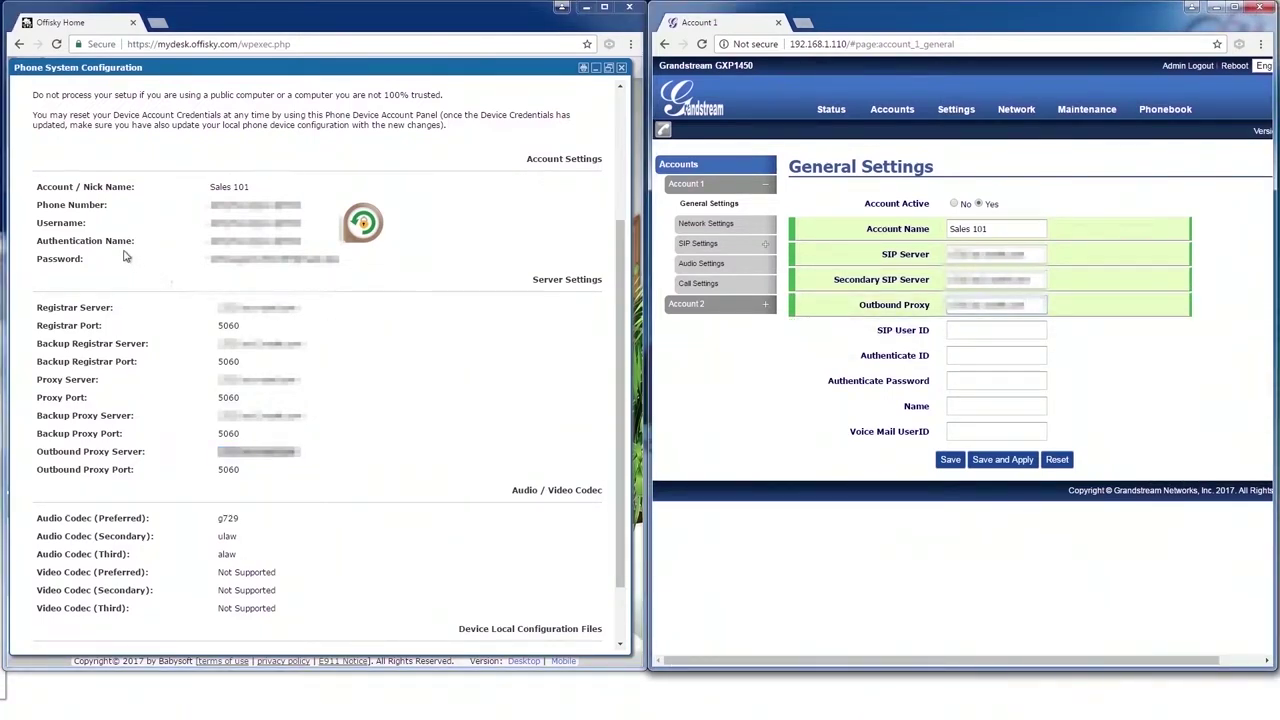
drag(98, 224, 38, 224)
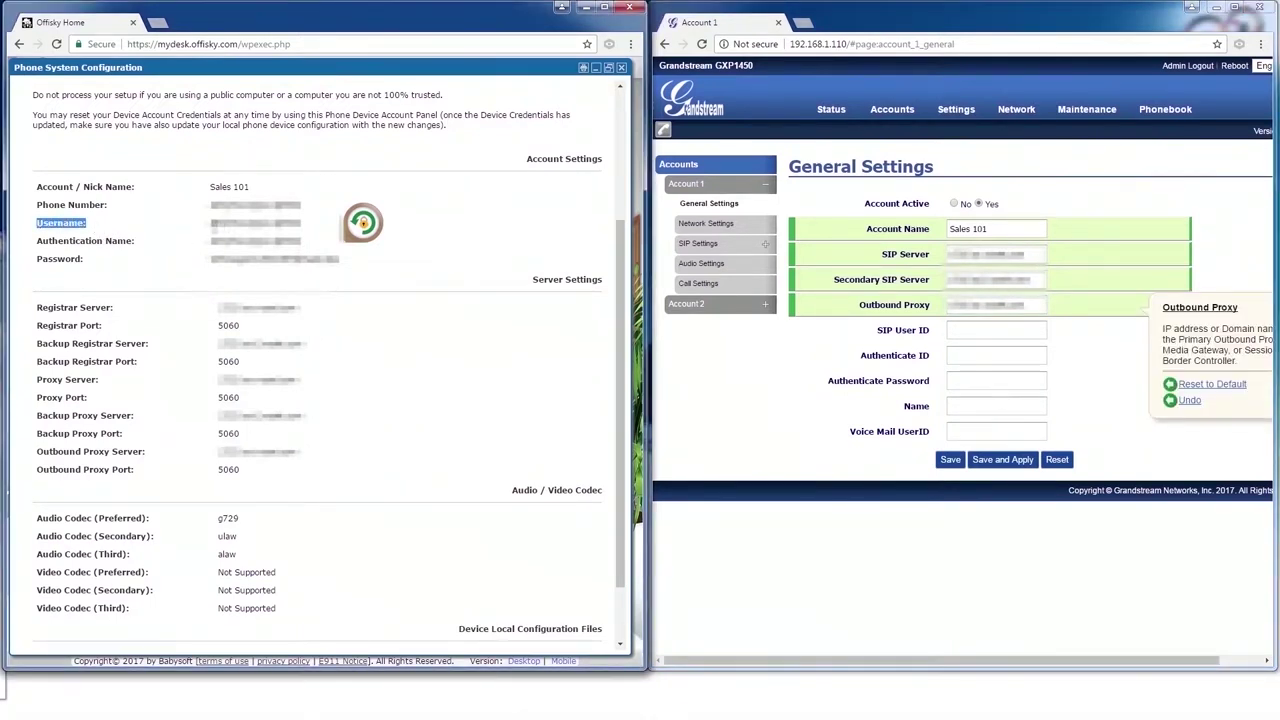
drag(211, 224, 301, 224)
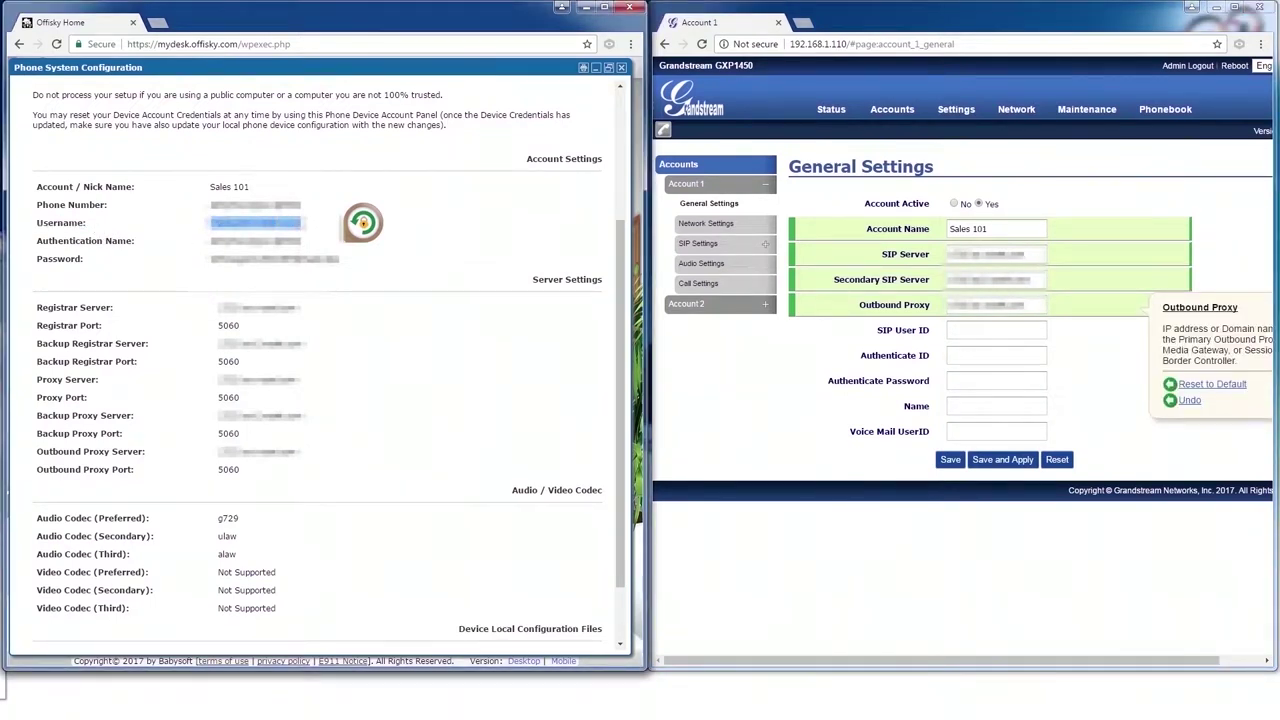
click(968, 331)
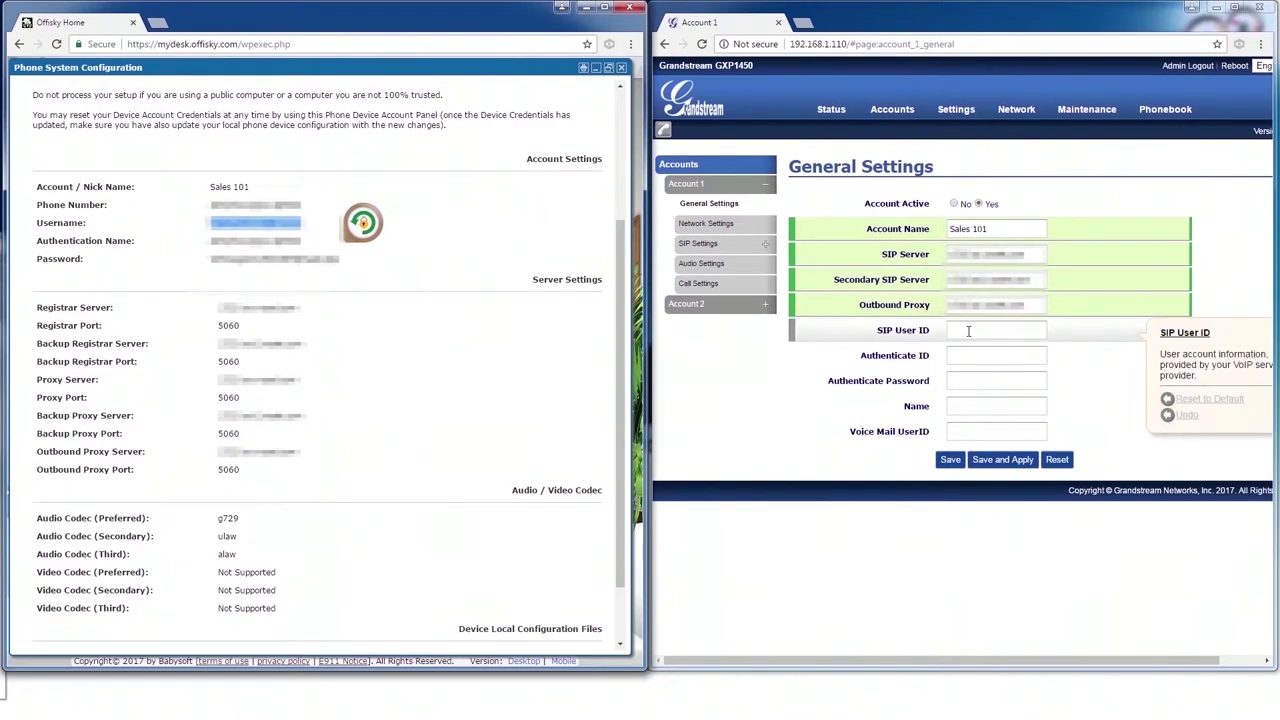
key(ctrl+v)
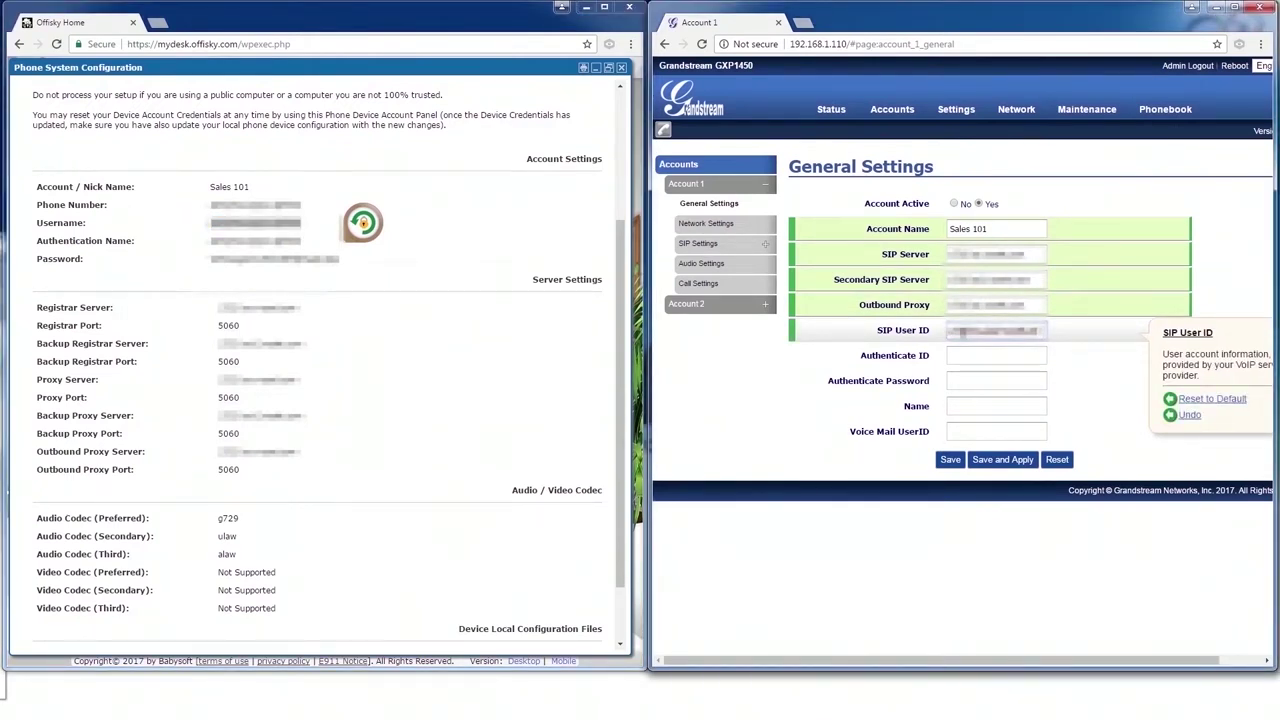
drag(134, 242, 74, 246)
drag(210, 243, 306, 243)
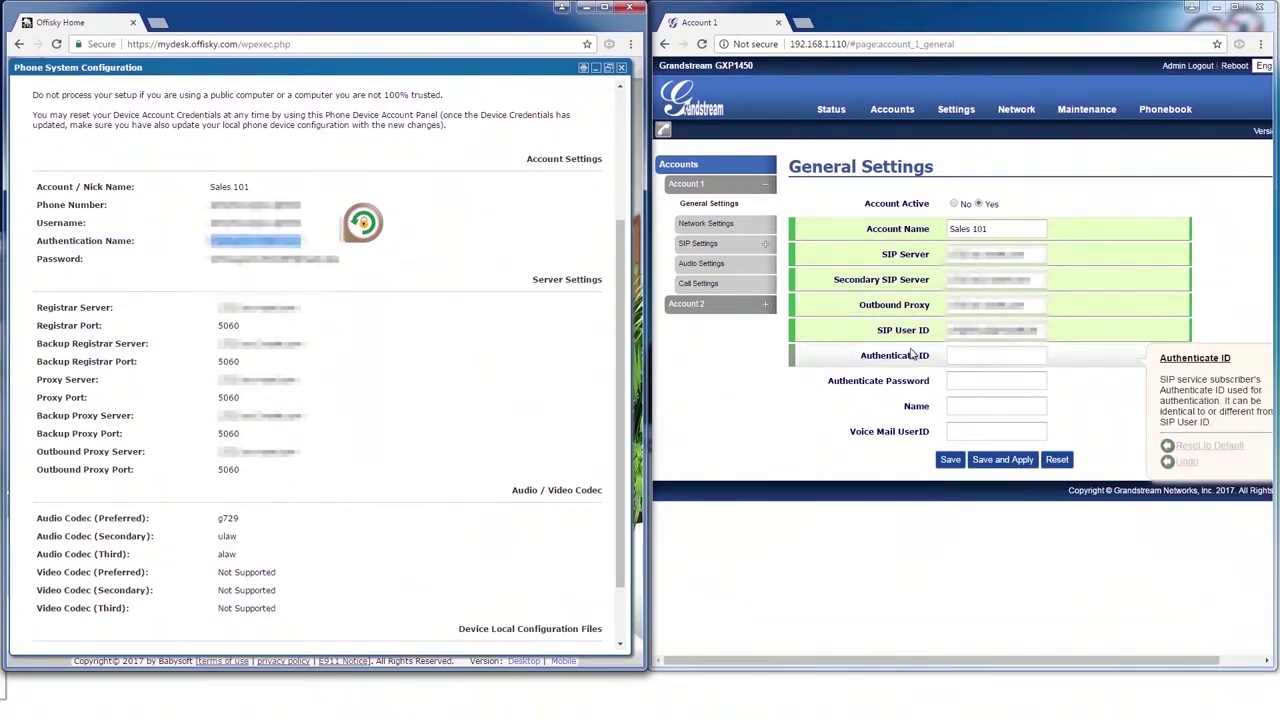
click(956, 358)
key(ctrl+v)
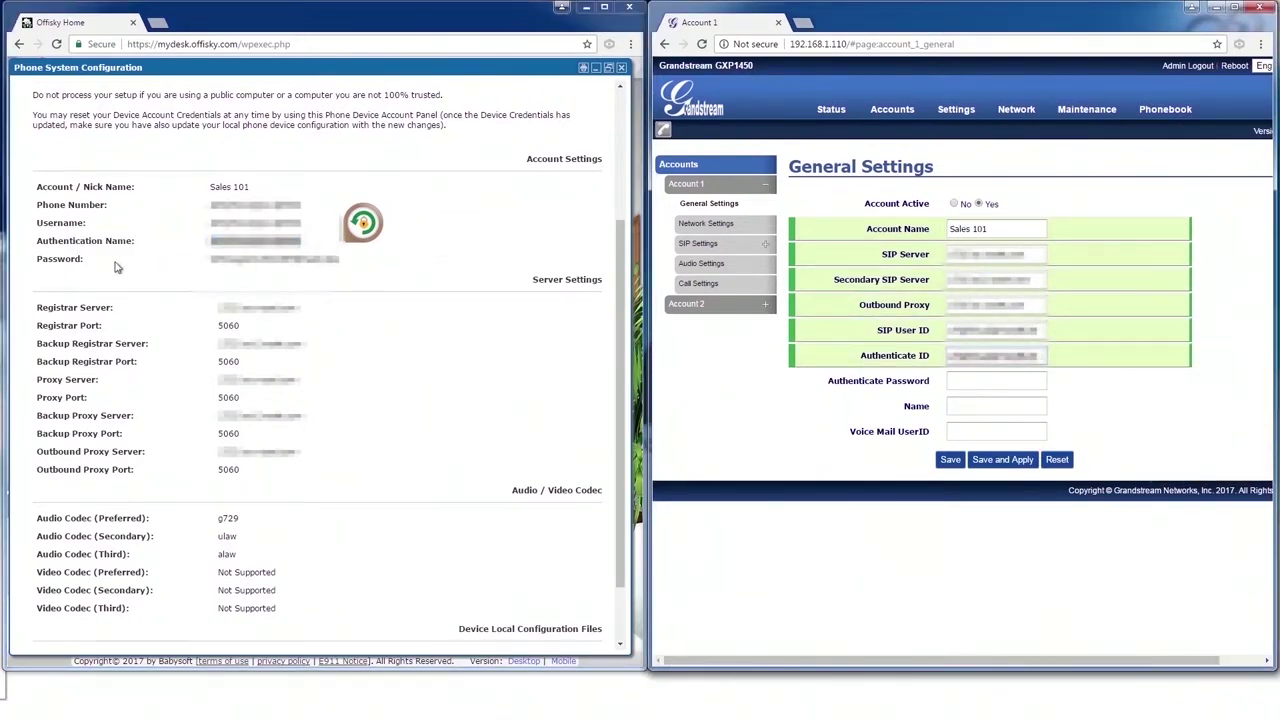
Copy the account password from Offisky into Authenticate Password.
click(80, 262)
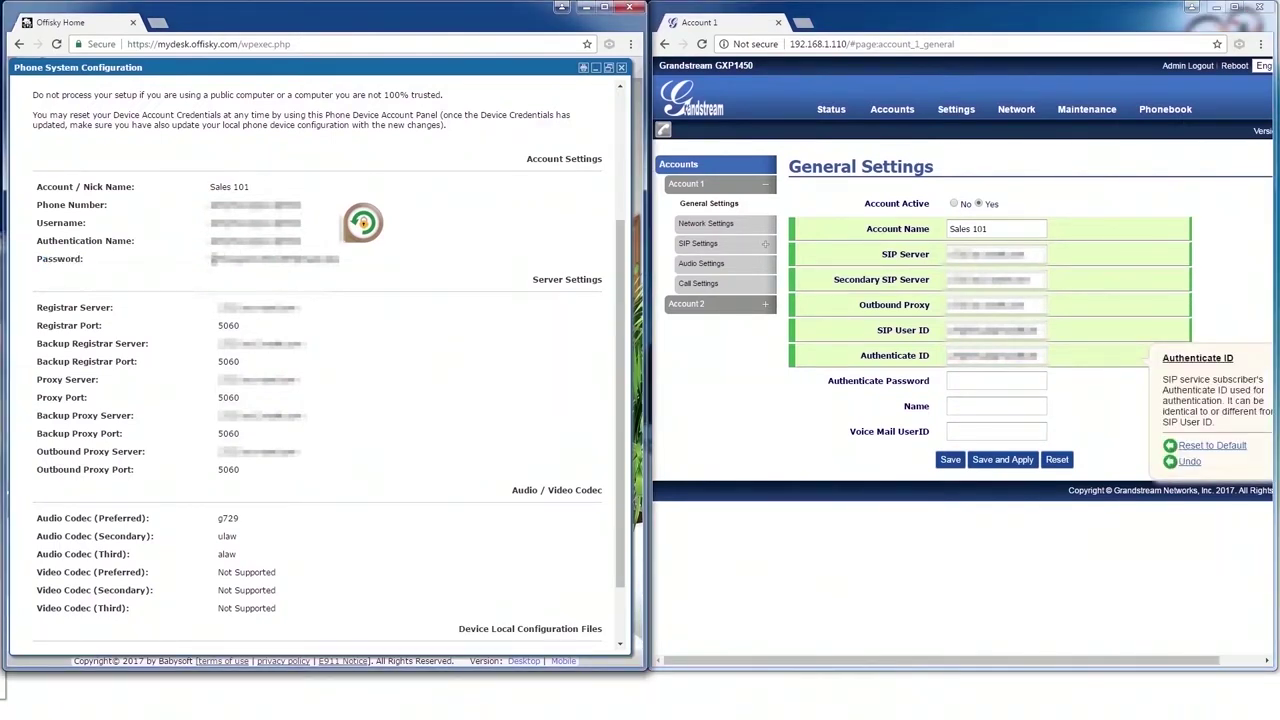
drag(211, 260, 339, 259)
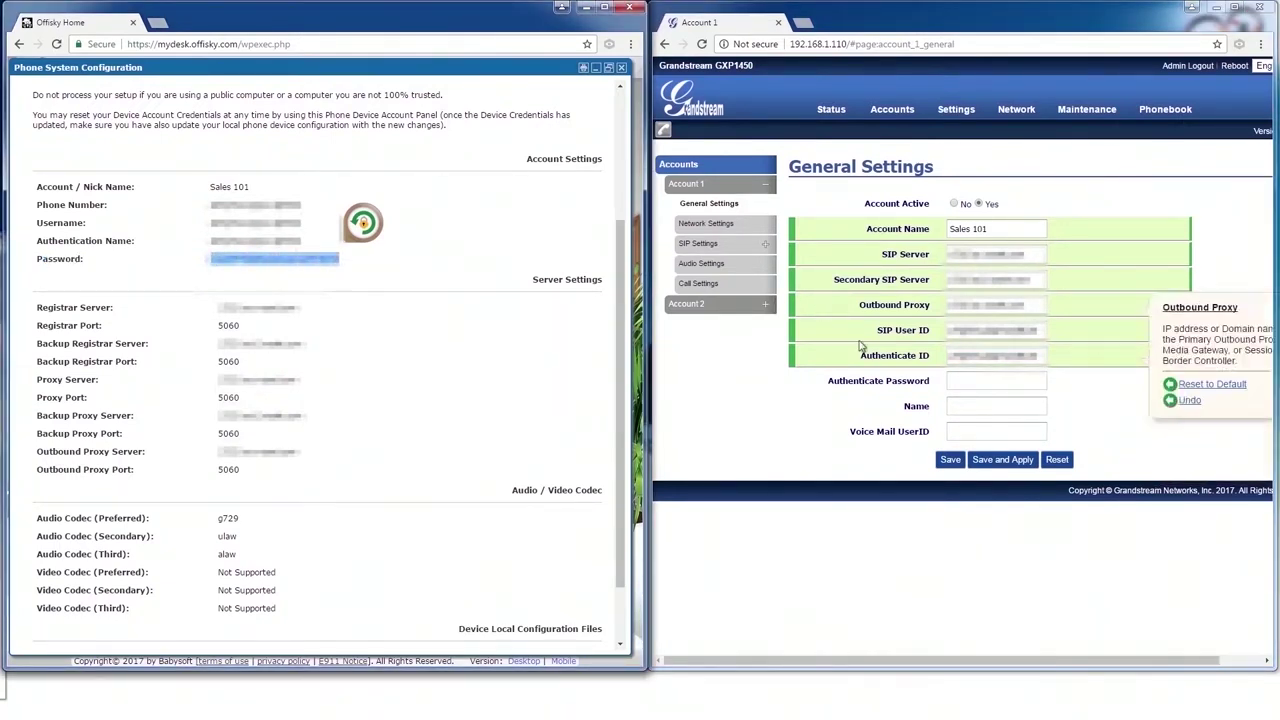
click(950, 380)
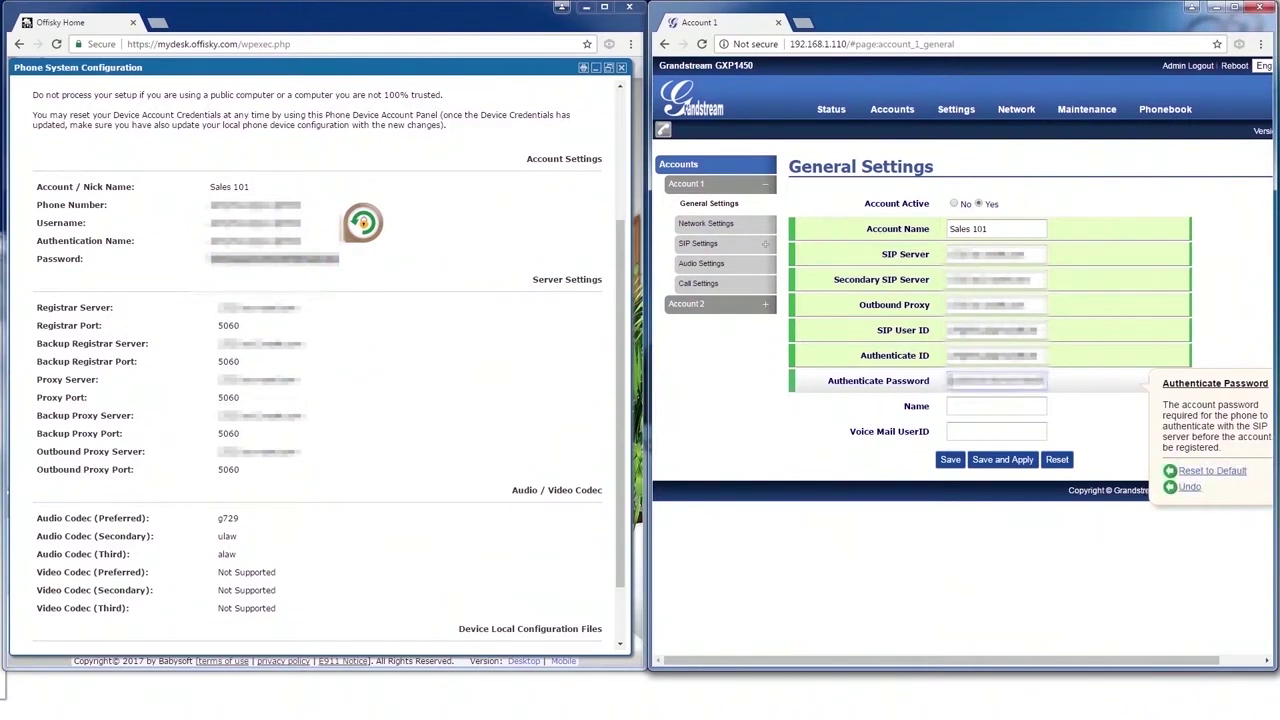
key(ctrl+v)
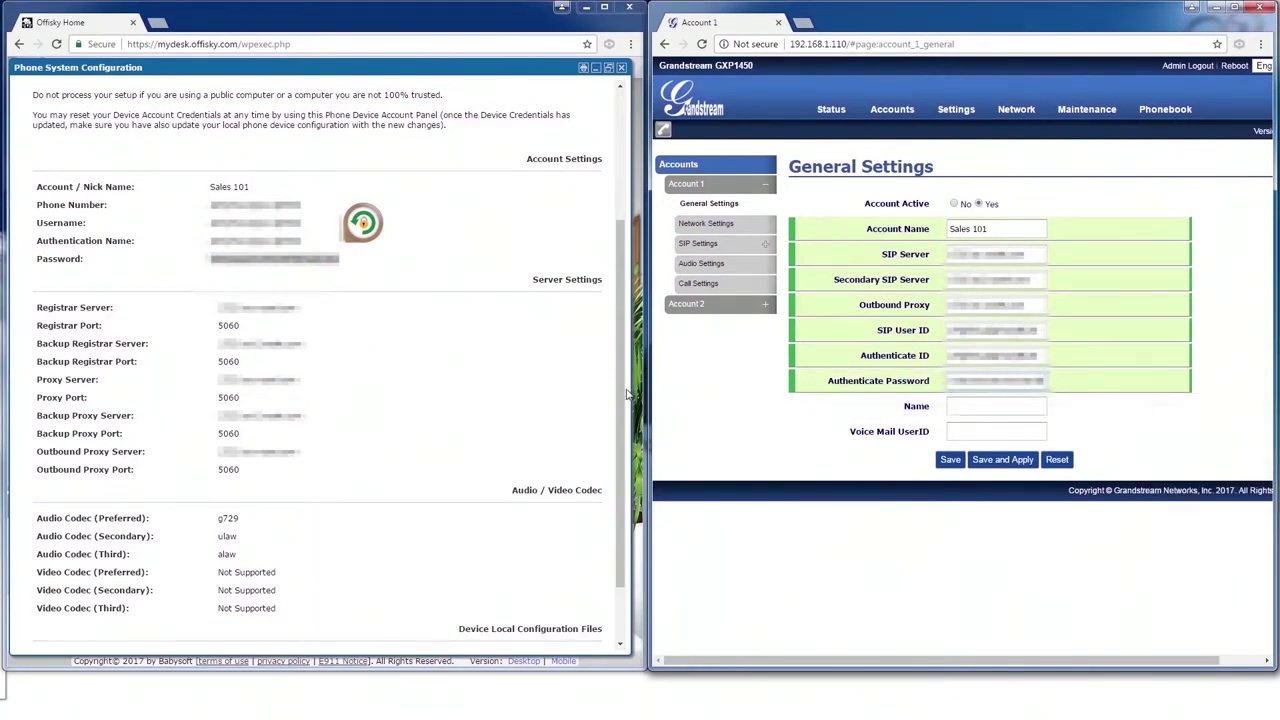
Set Name to Sales 101 and Voice Mail UserID to *97, then save.
click(128, 188)
drag(128, 187, 58, 187)
drag(210, 187, 246, 187)
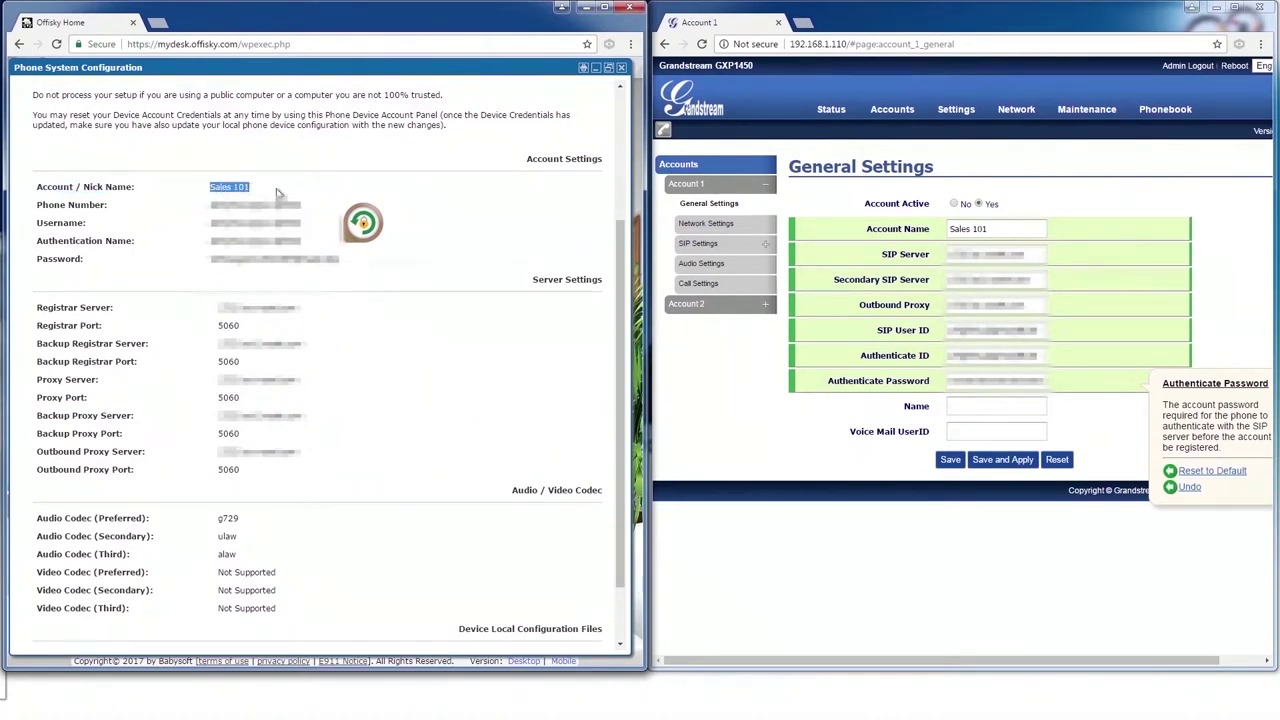
click(963, 405)
text(Sales 101)
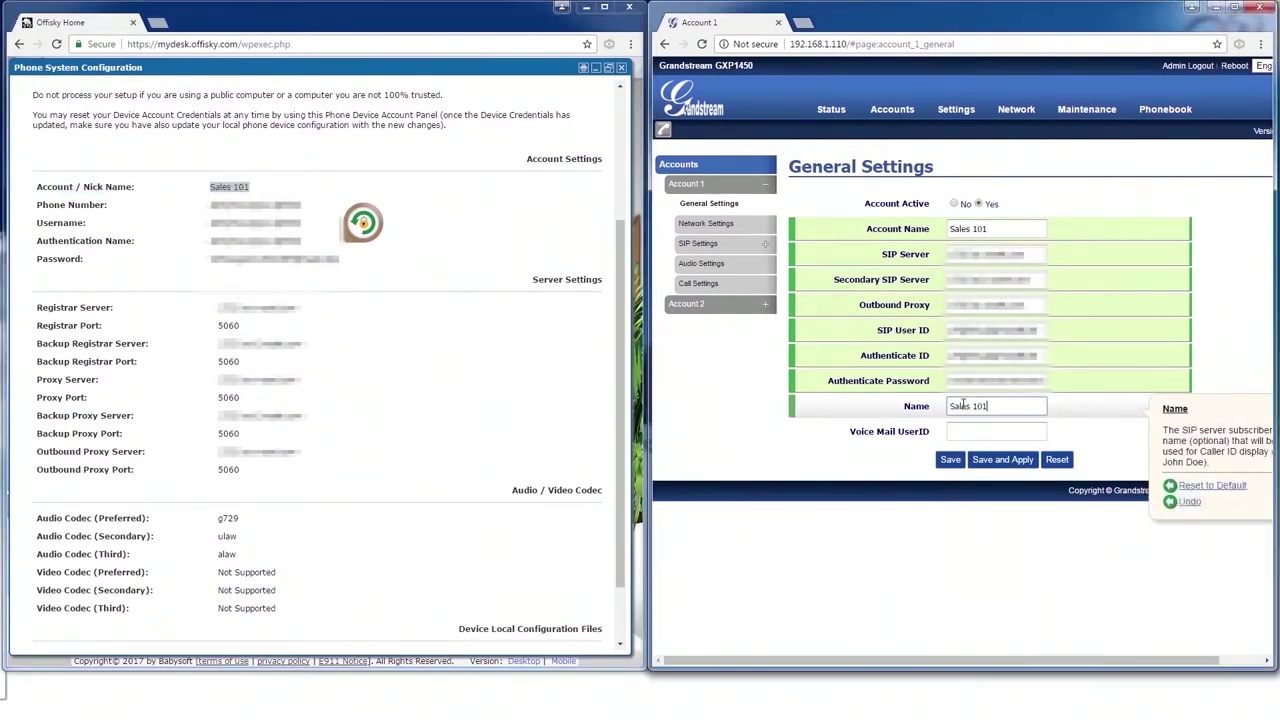
click(966, 431)
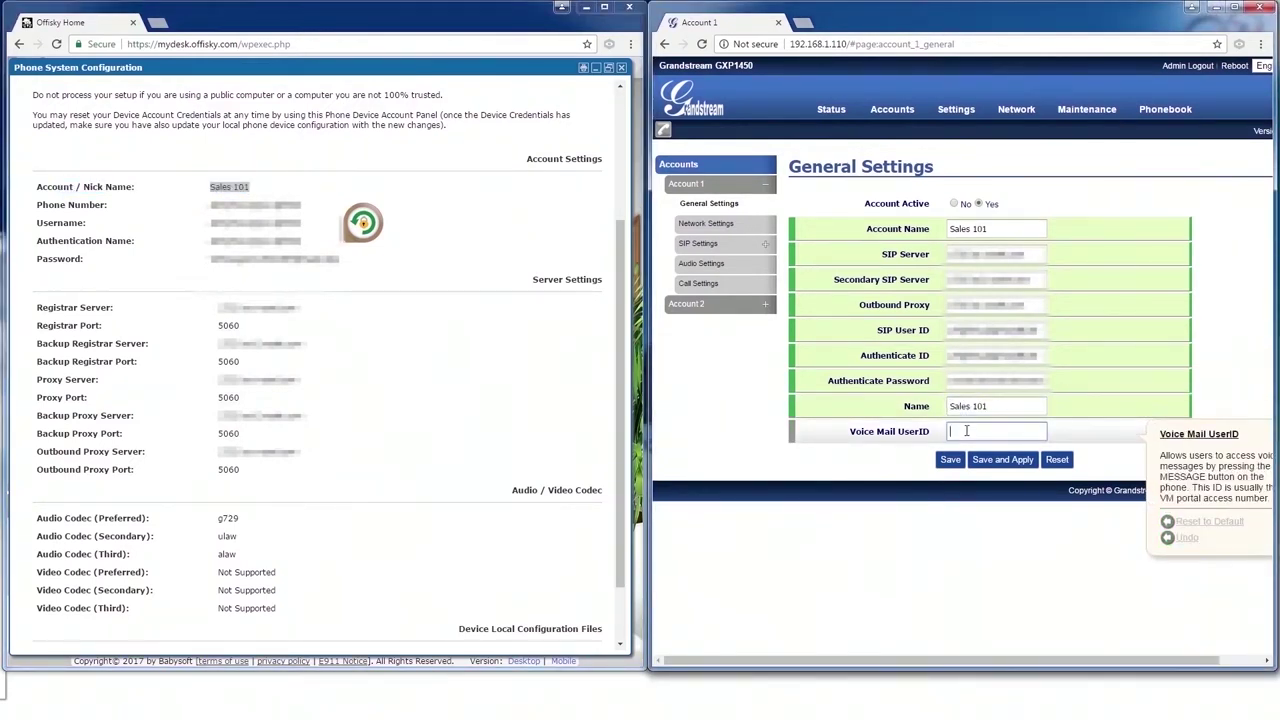
text(*)
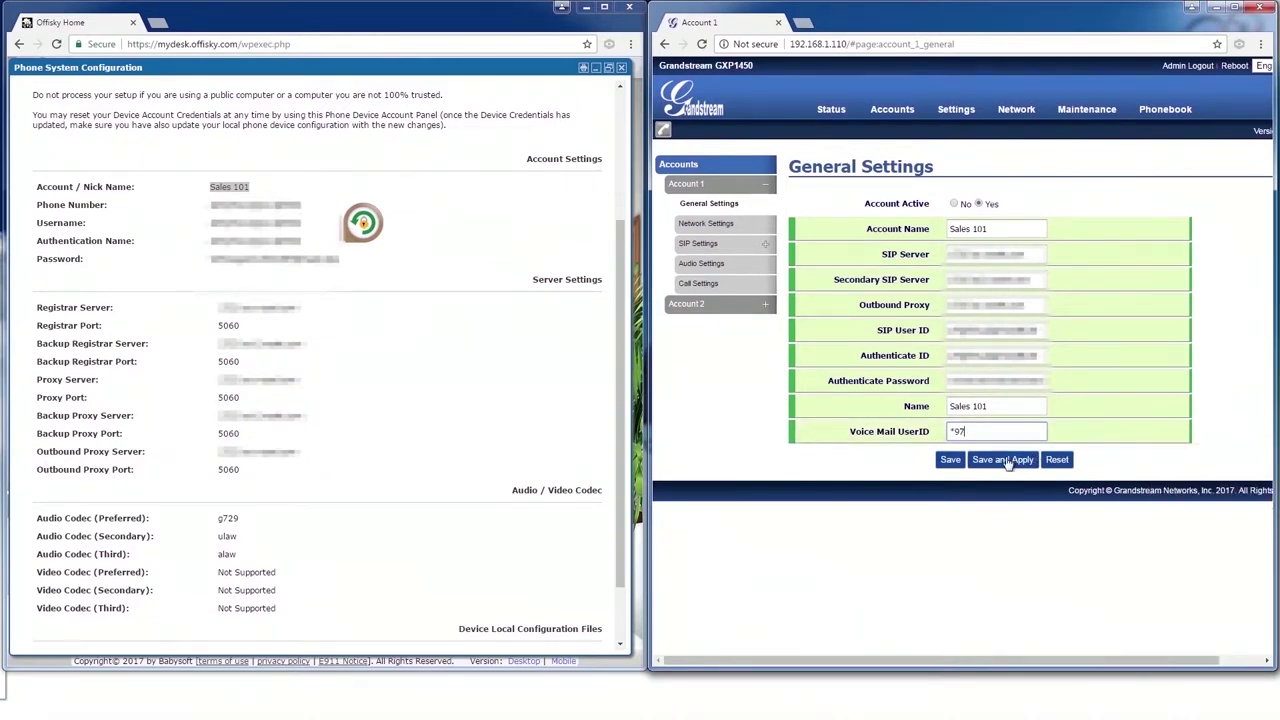
click(950, 460)
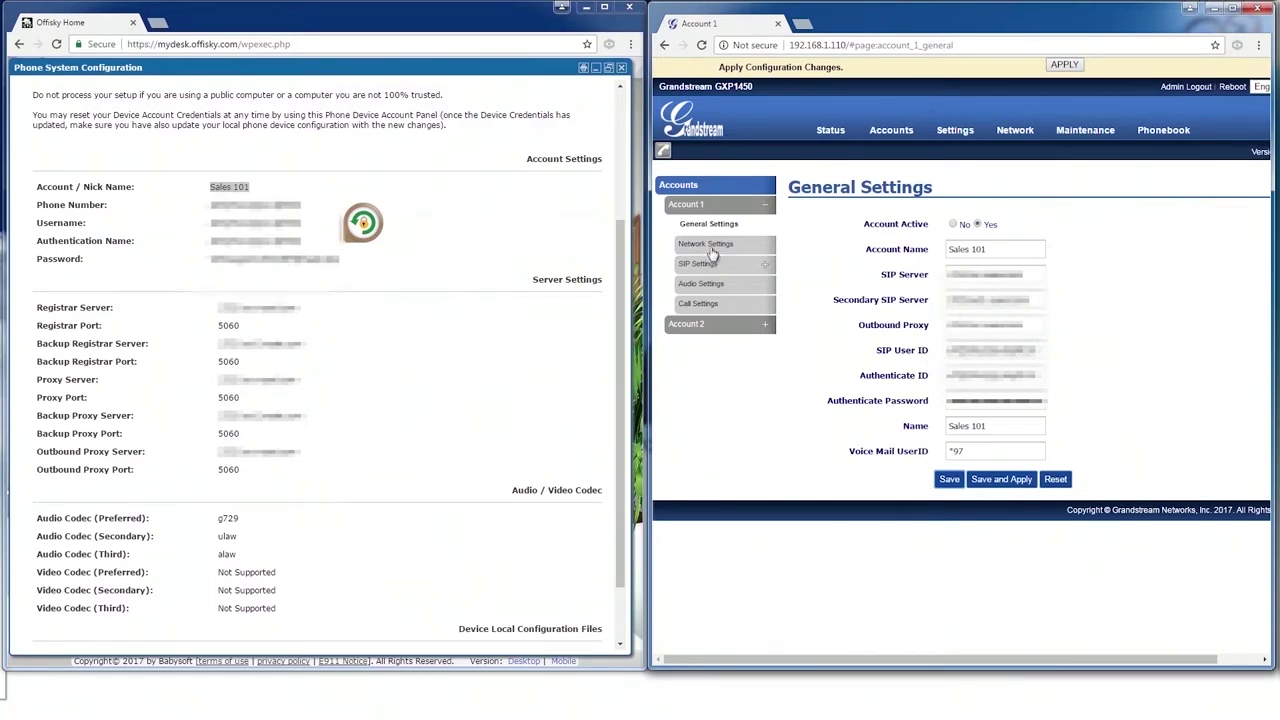
click(709, 250)
In Basic Settings set Unregister on Reboot Yes, Register Expiration 120, Reregister 45, and save.
click(711, 285)
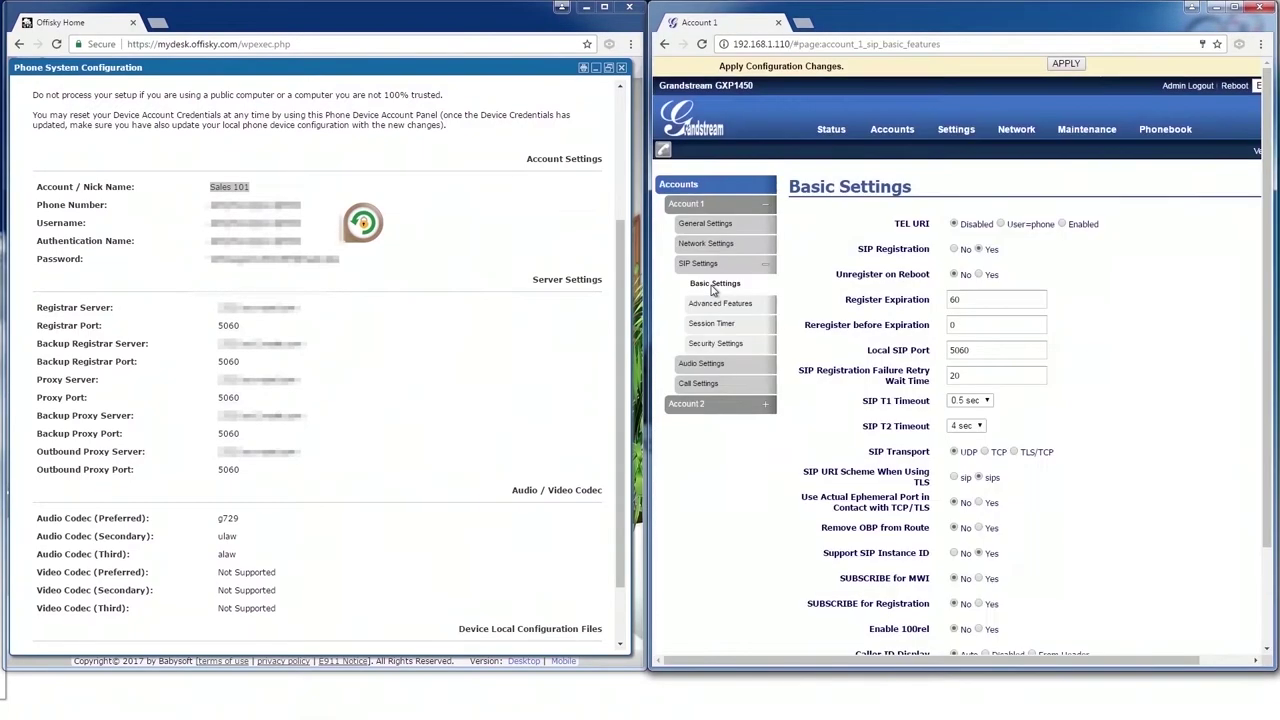
mouse_move(874, 253)
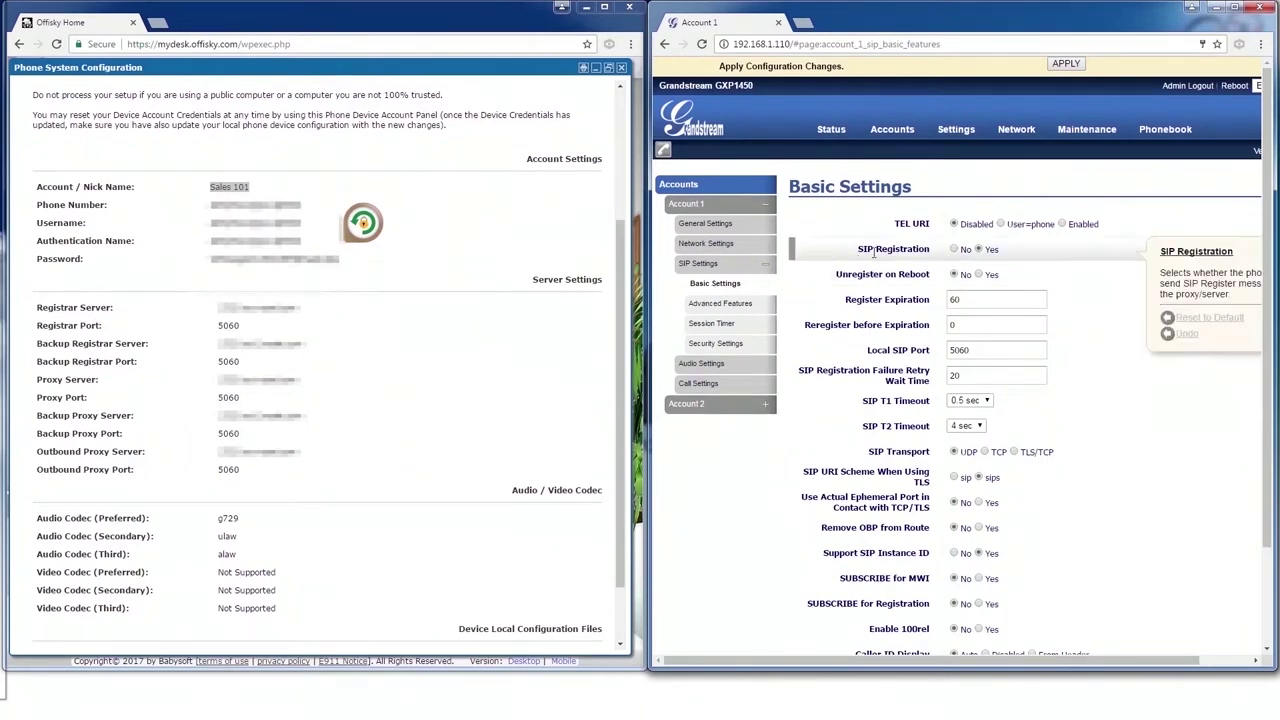
click(979, 275)
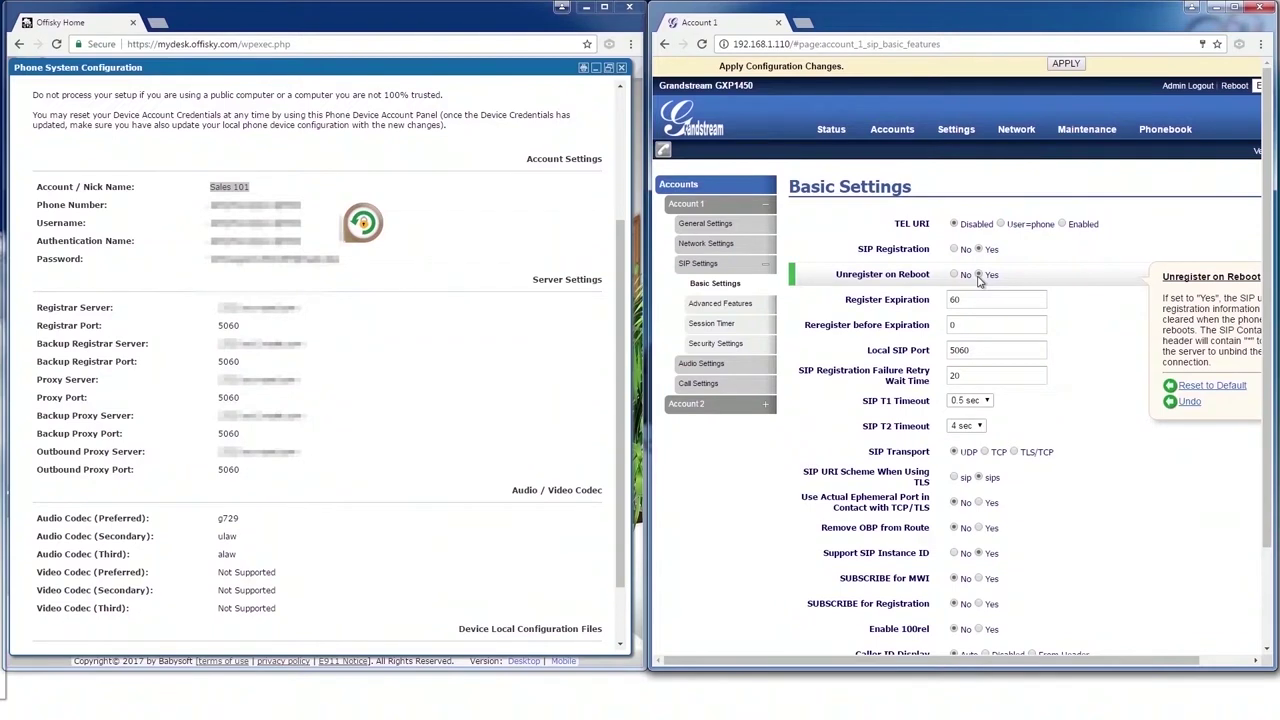
drag(979, 300, 942, 311)
text(120)
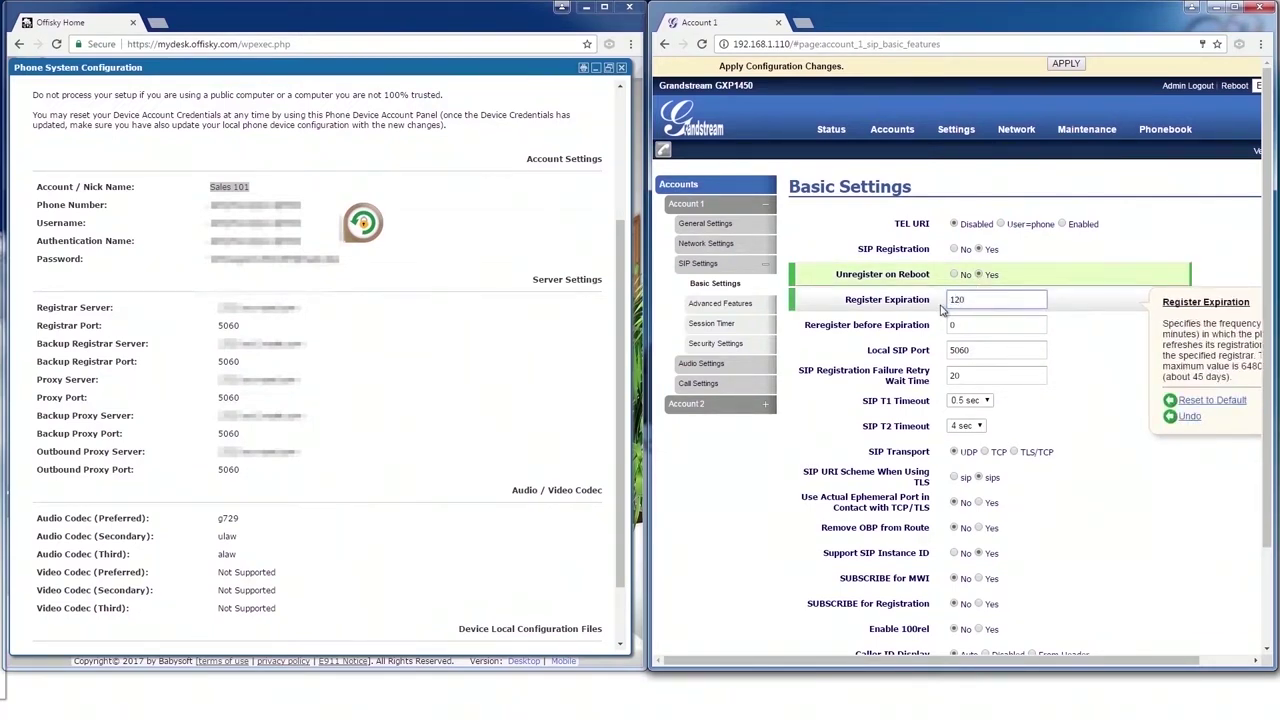
click(948, 325)
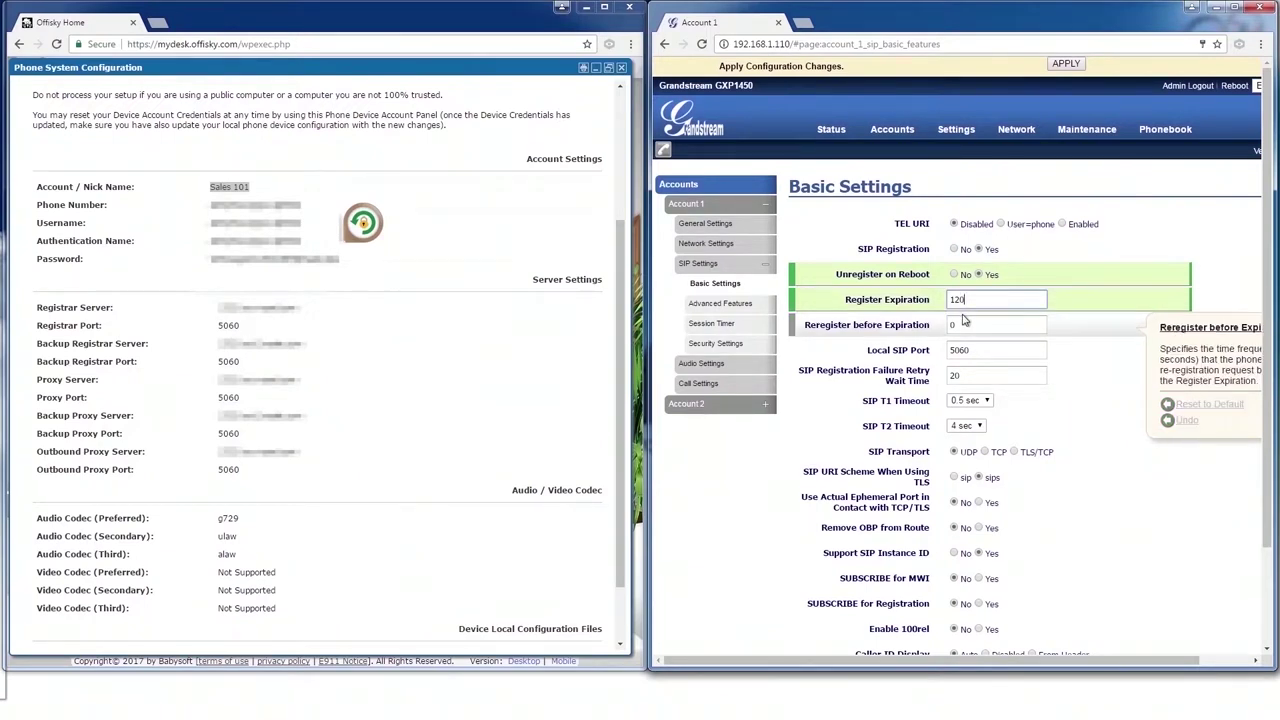
text(45)
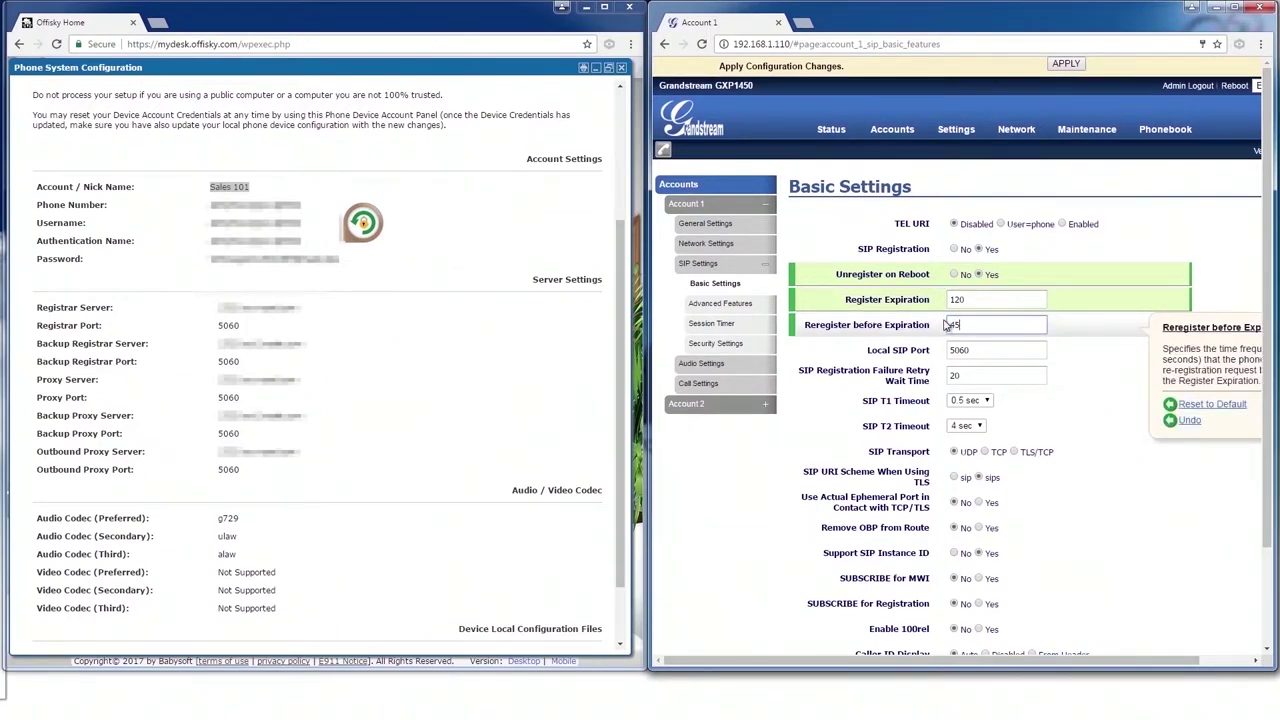
scroll(960, 450, down, 2)
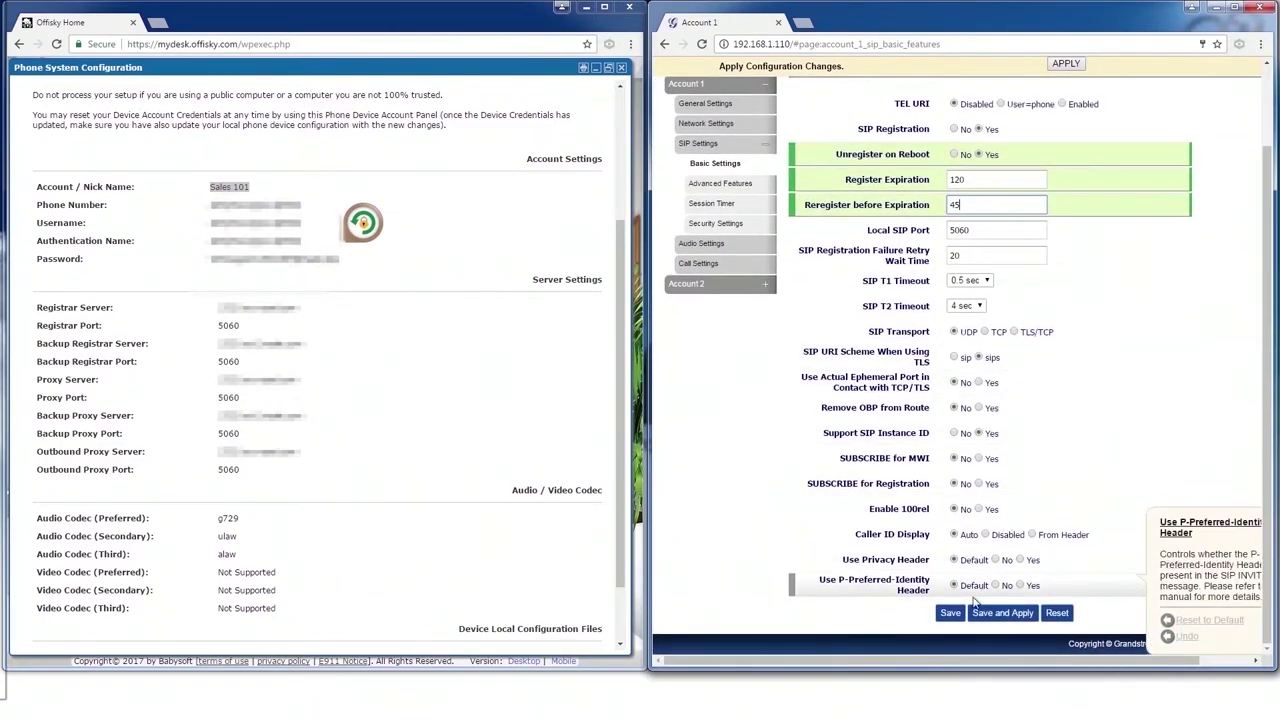
click(950, 614)
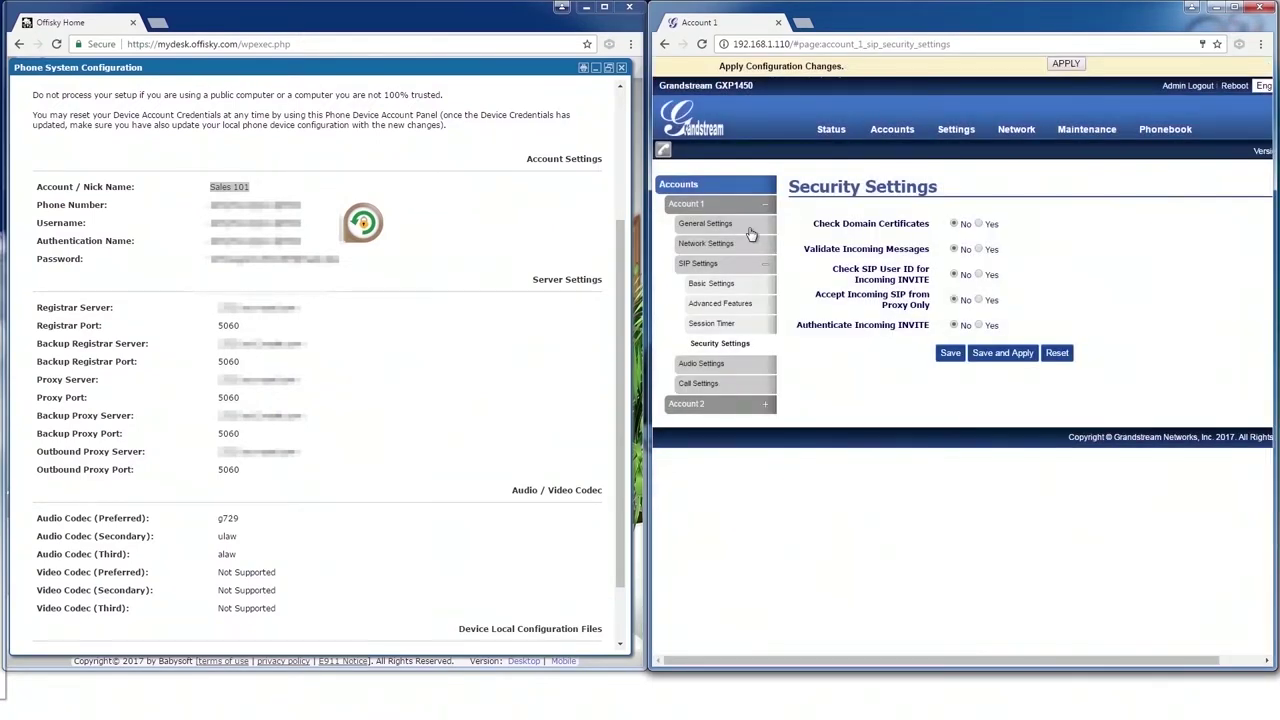
Set validate incoming messages, check SIP user ID, proxy-only SIP and INVITE authentication to Yes, and save.
mouse_move(806, 232)
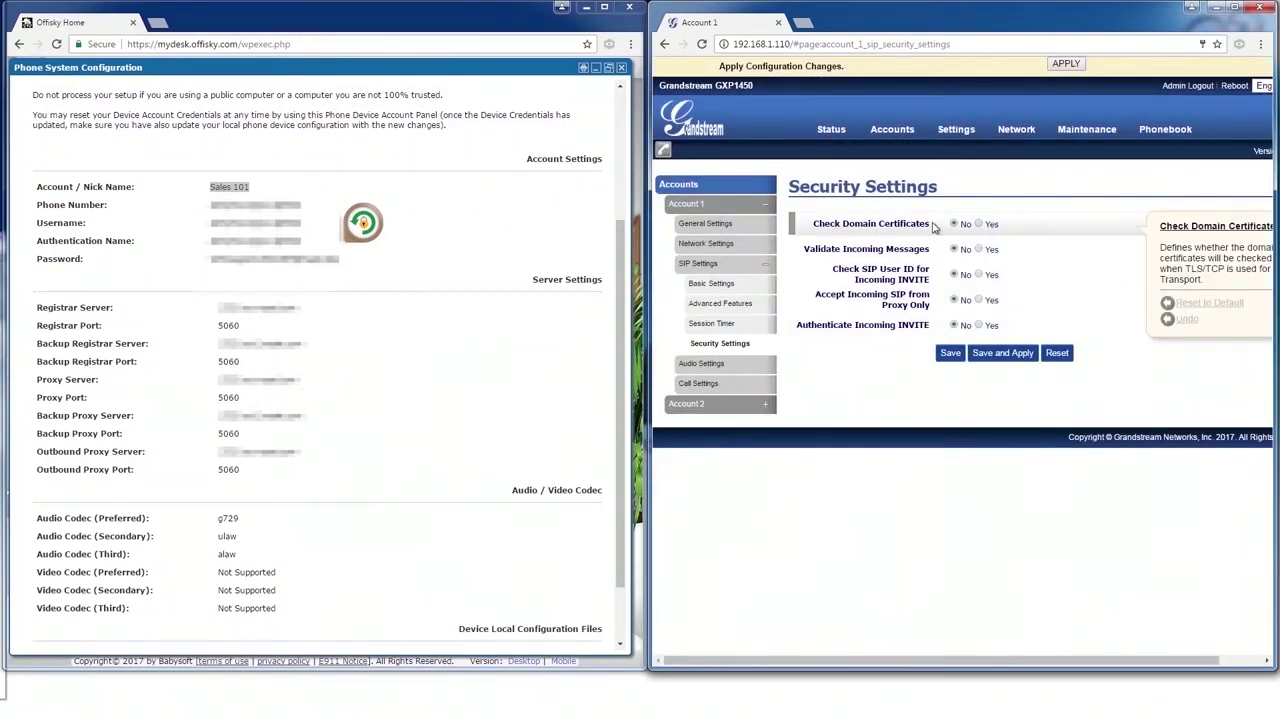
click(979, 249)
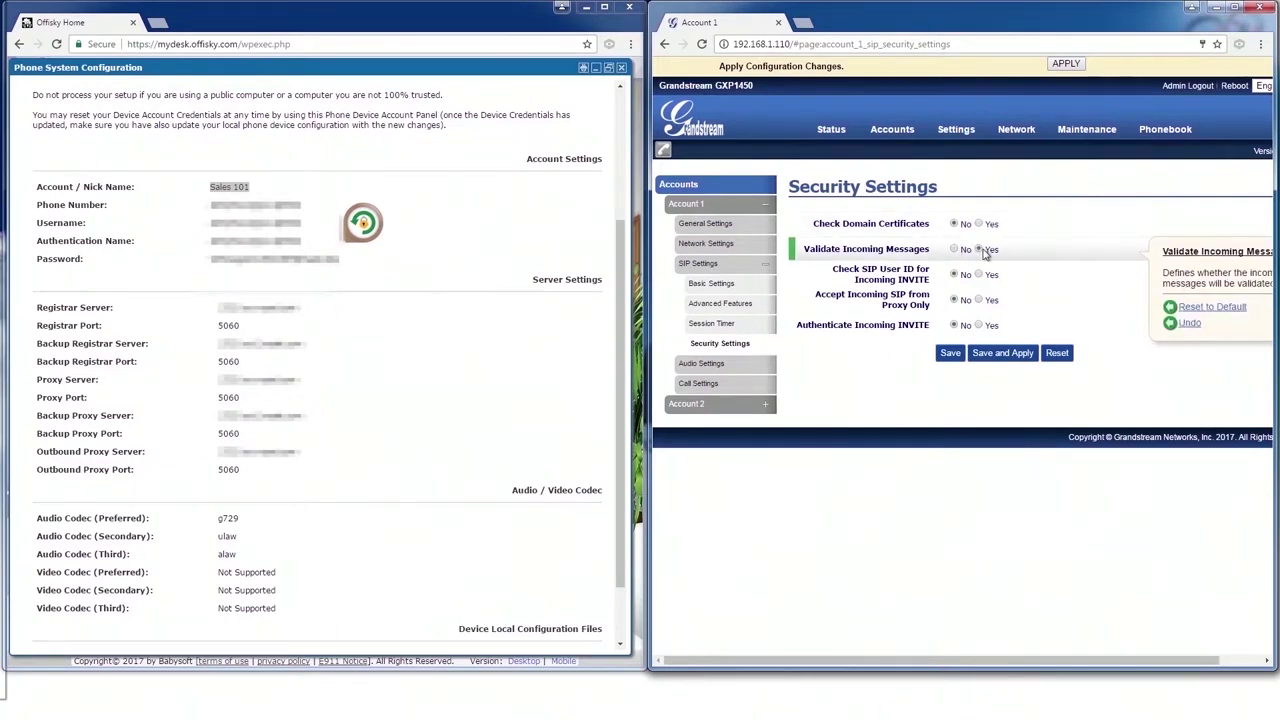
click(979, 274)
click(979, 300)
click(979, 325)
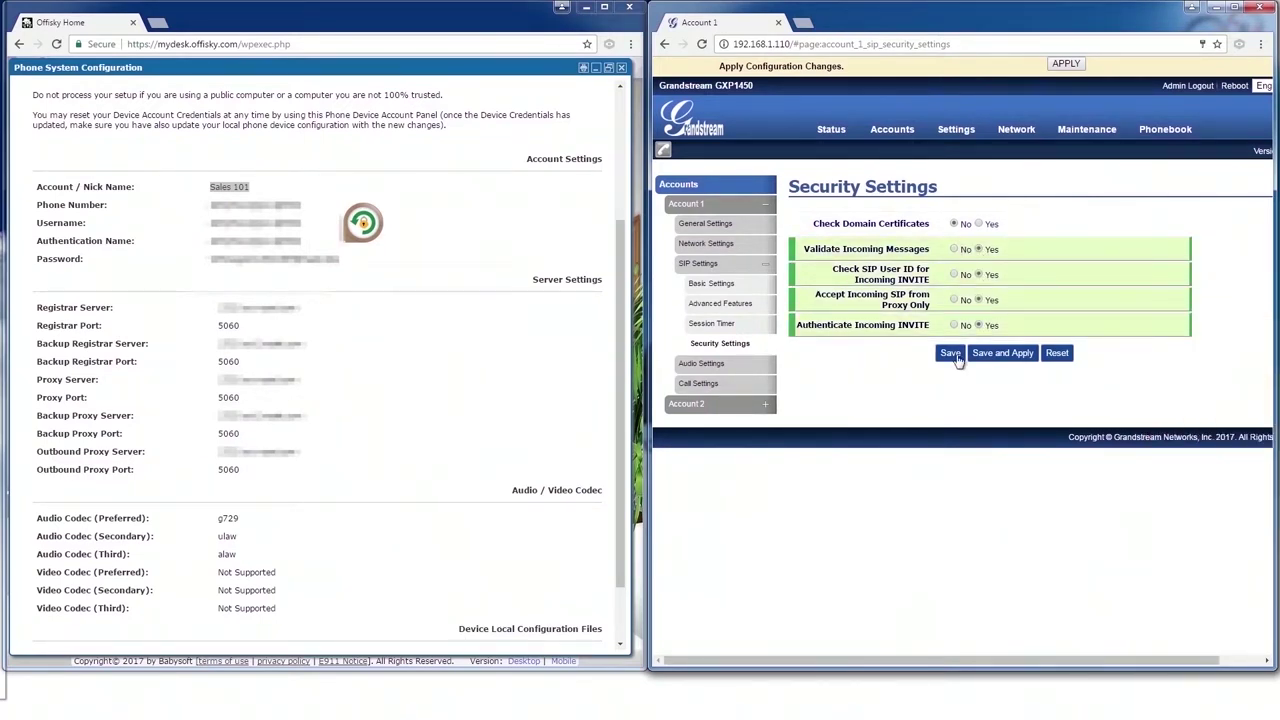
click(951, 354)
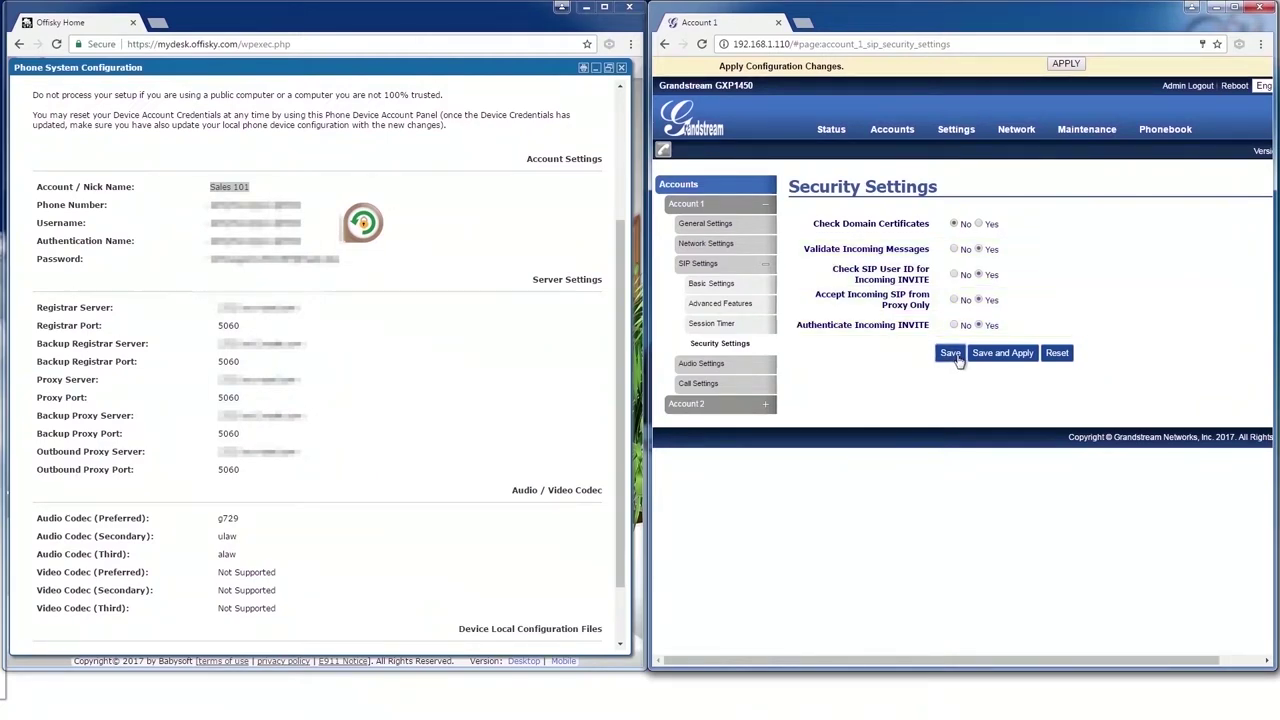
click(762, 368)
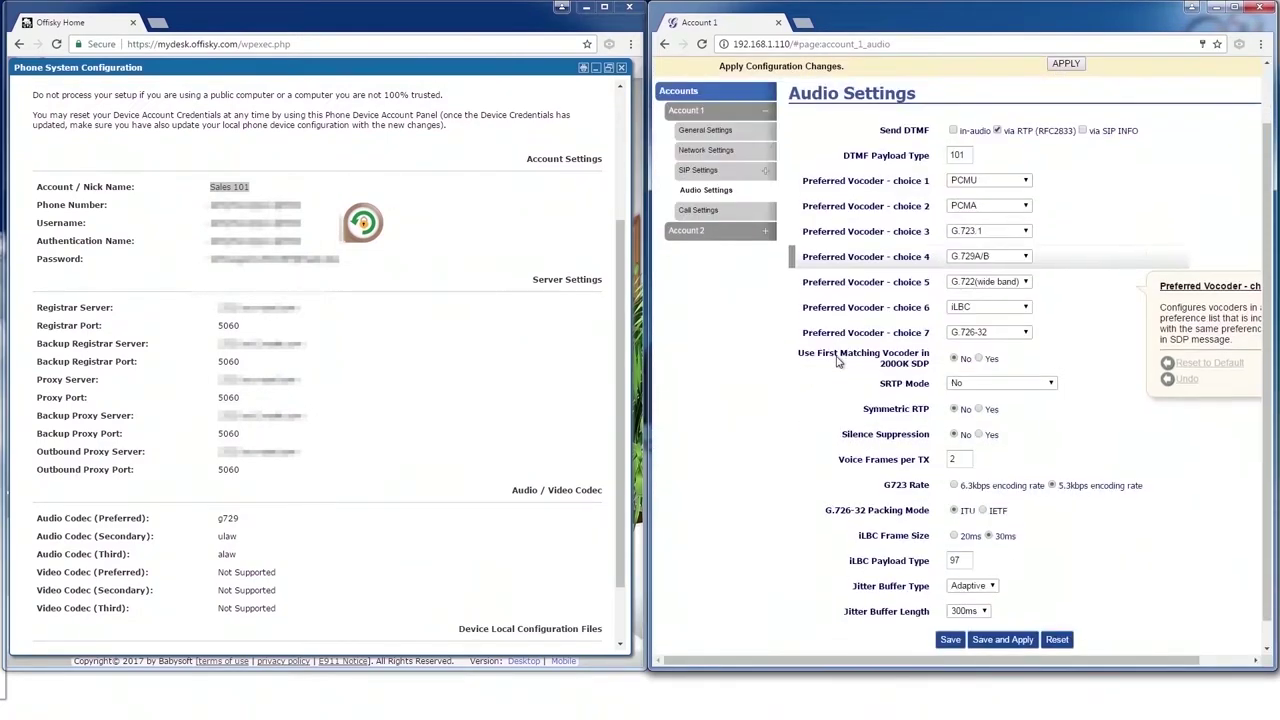
Check the audio codec order on Offisky's configuration page.
click(369, 334)
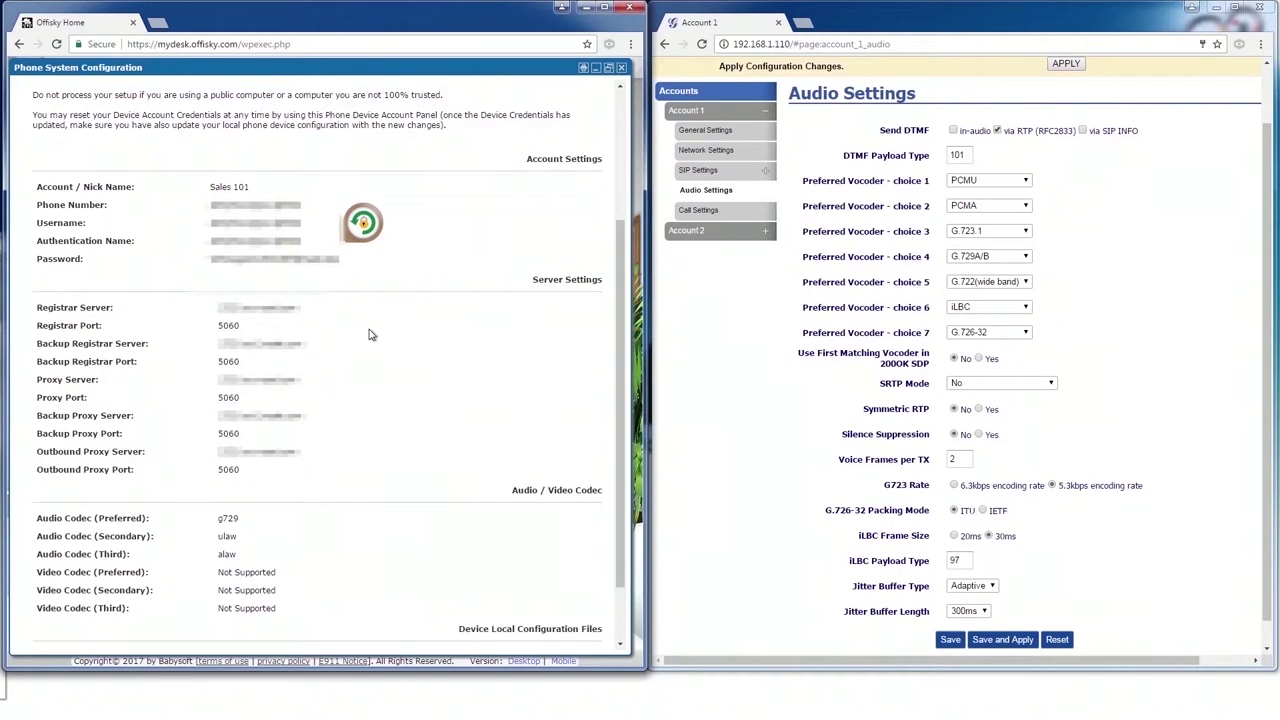
scroll(369, 334, down, 2)
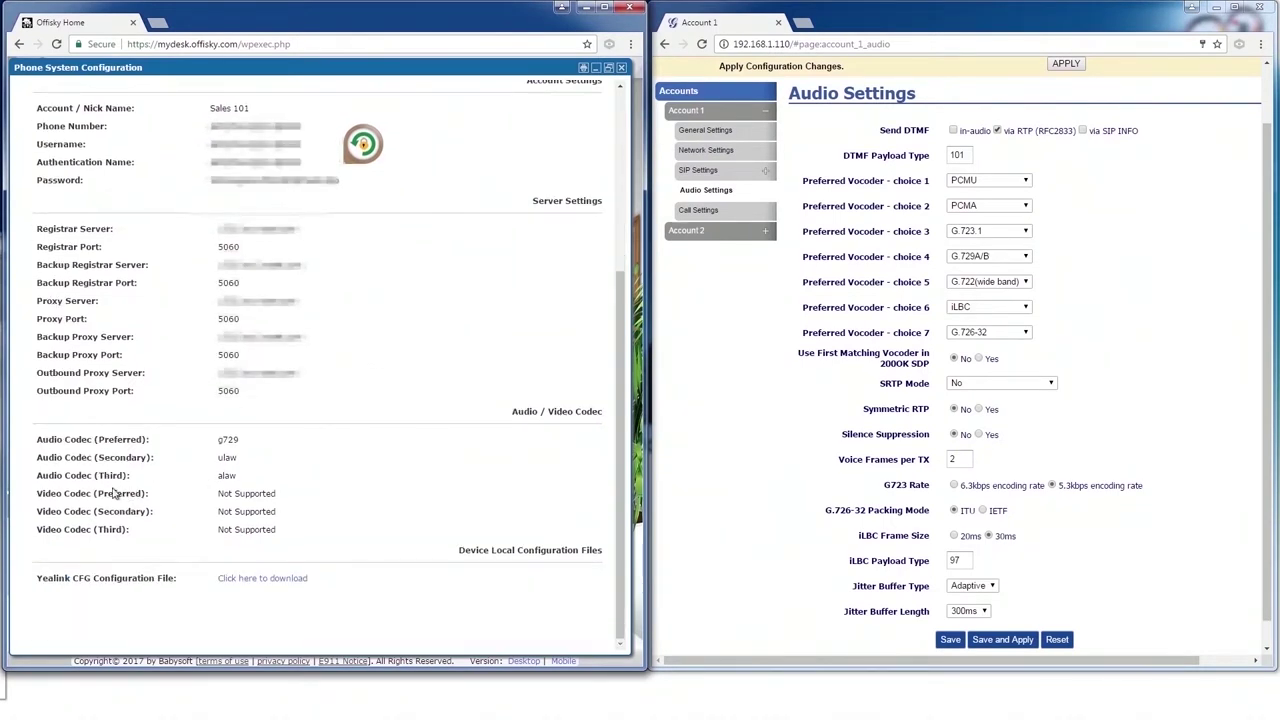
drag(63, 440, 152, 458)
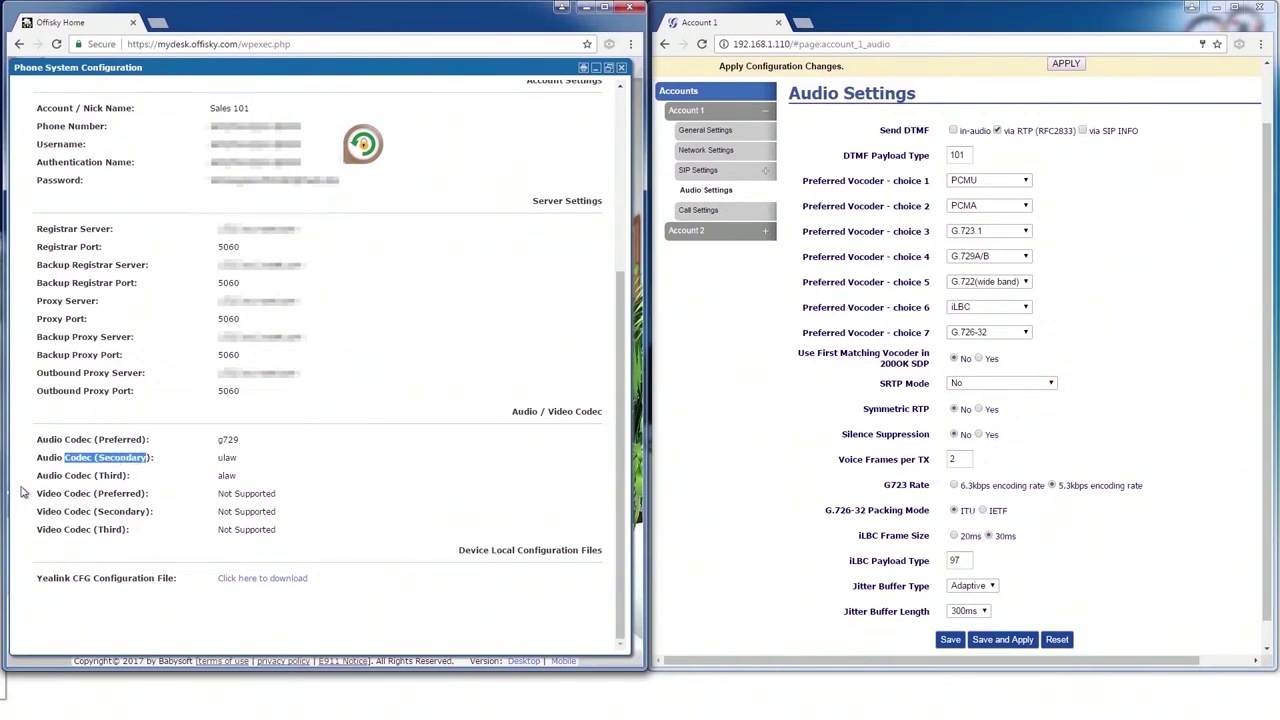
drag(57, 476, 122, 470)
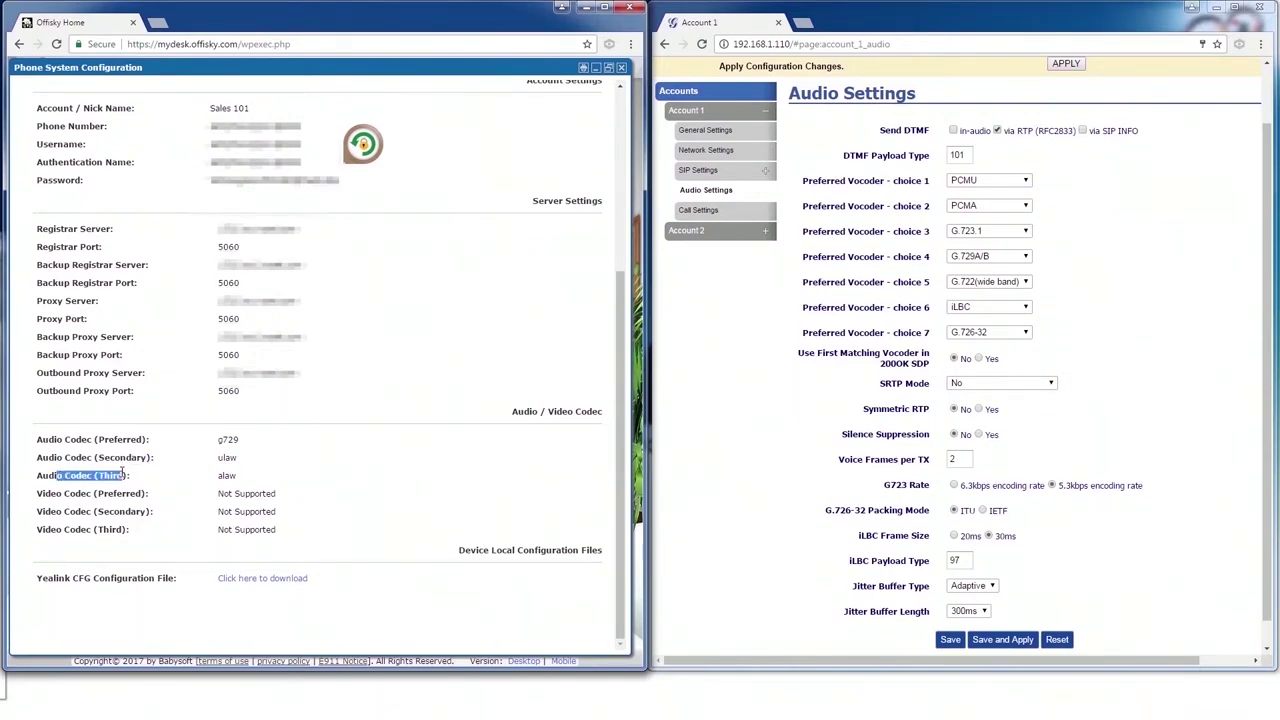
Set vocoder choices 1–3 to G.729A/B, PCMU and PCMA and save.
click(982, 181)
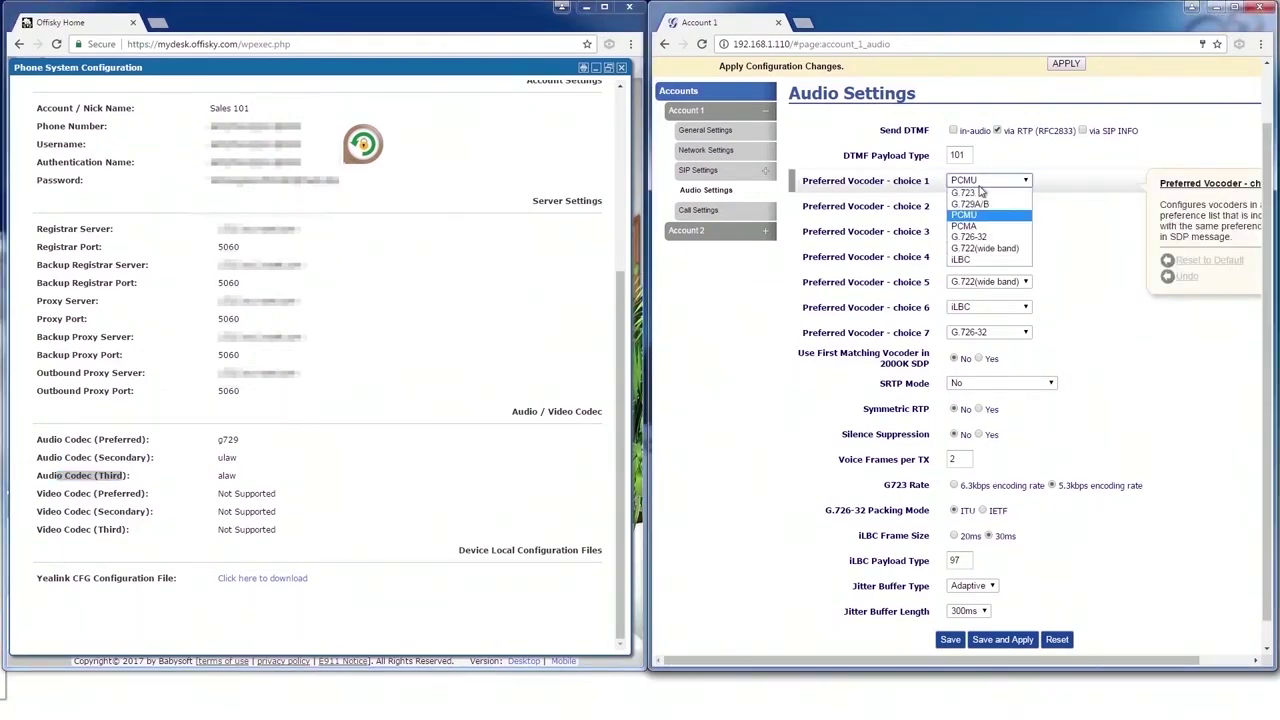
click(982, 204)
click(982, 206)
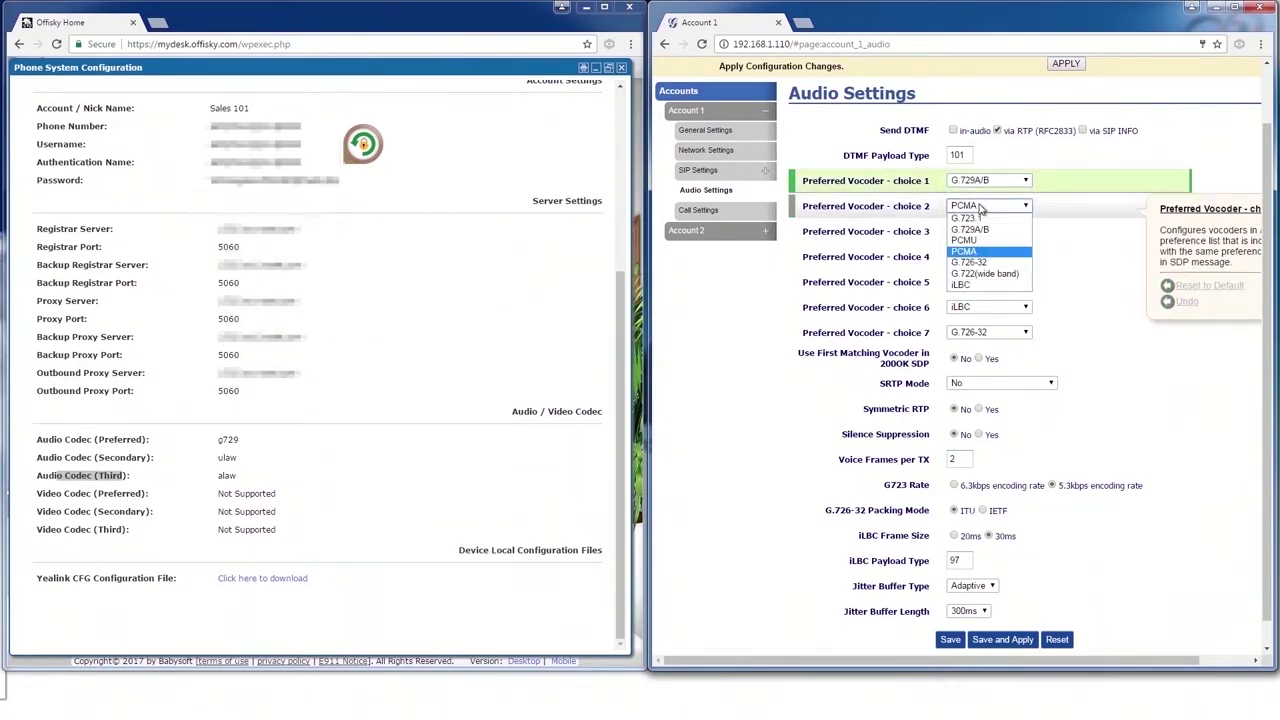
click(980, 240)
click(978, 234)
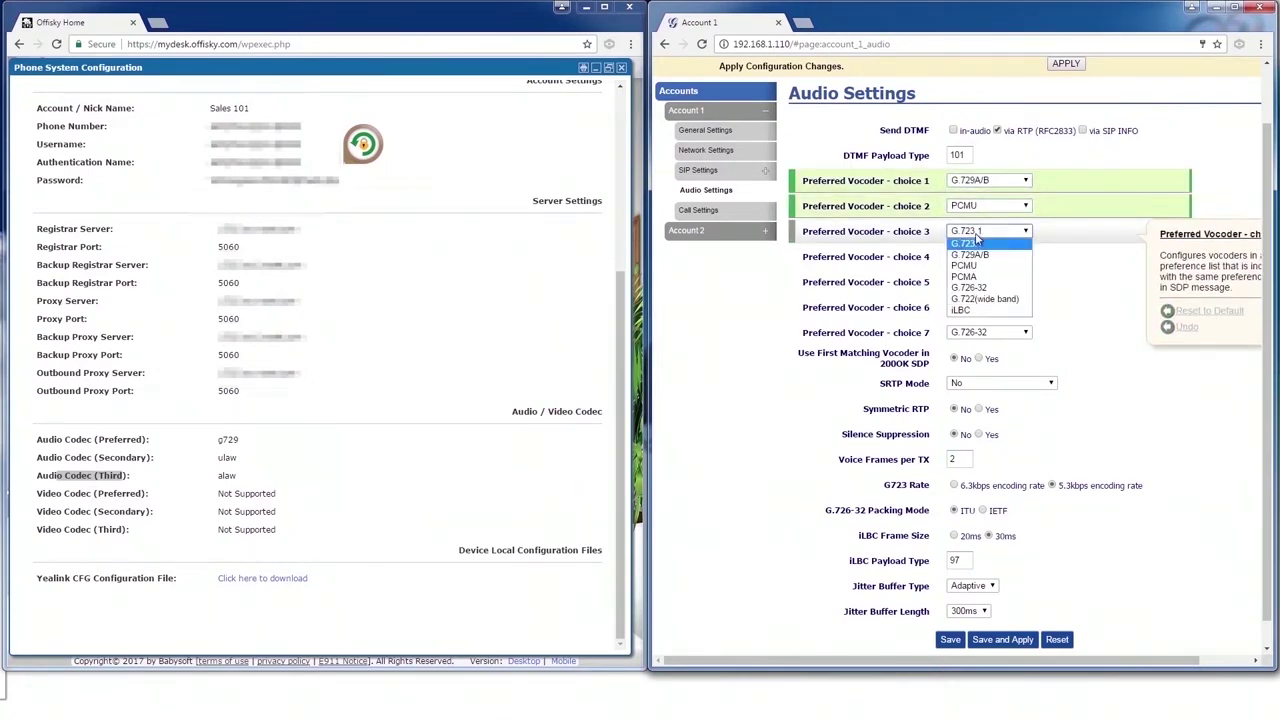
click(975, 277)
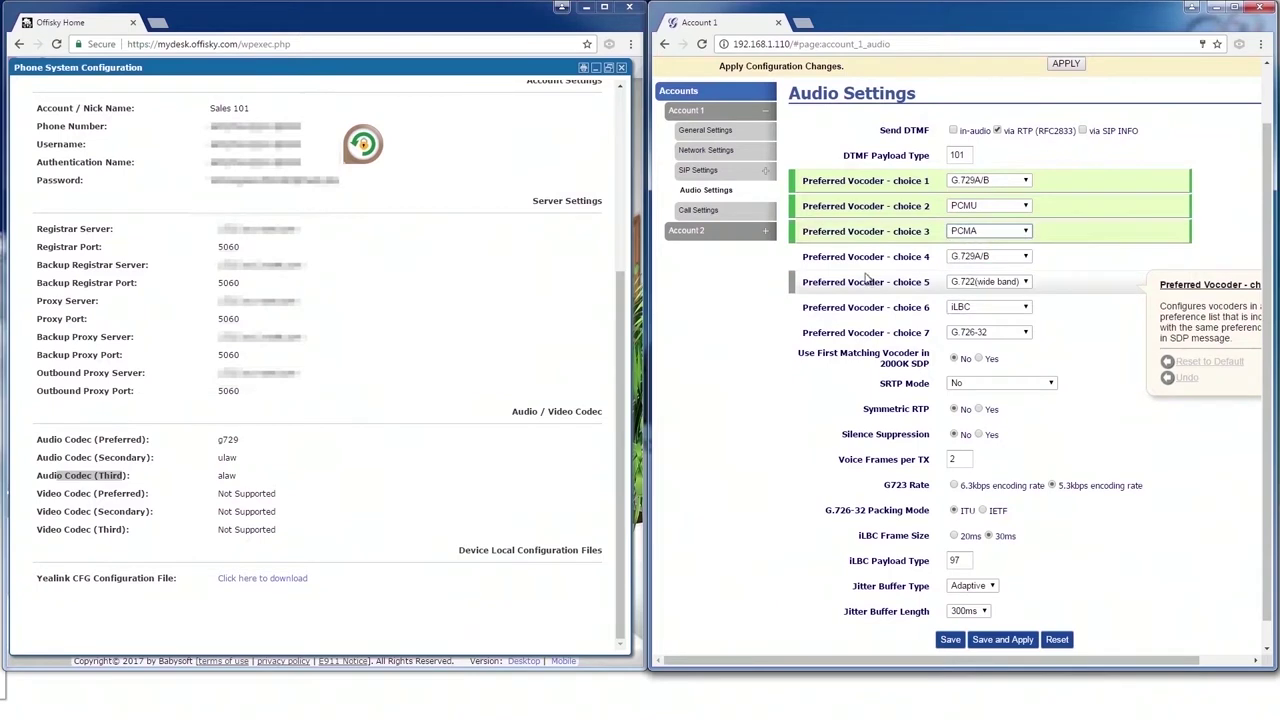
click(950, 640)
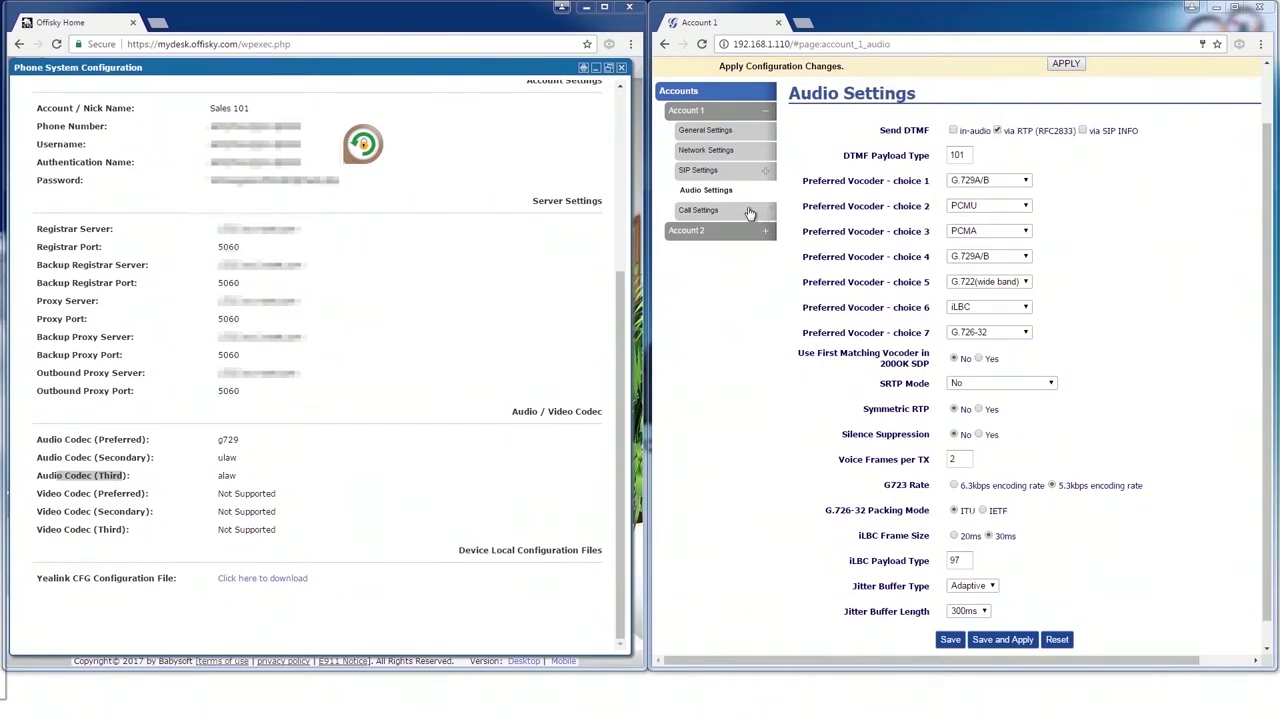
In Call Settings set Enable Call Features No, Auto Answer by Call-Info Yes, save and apply.
click(749, 213)
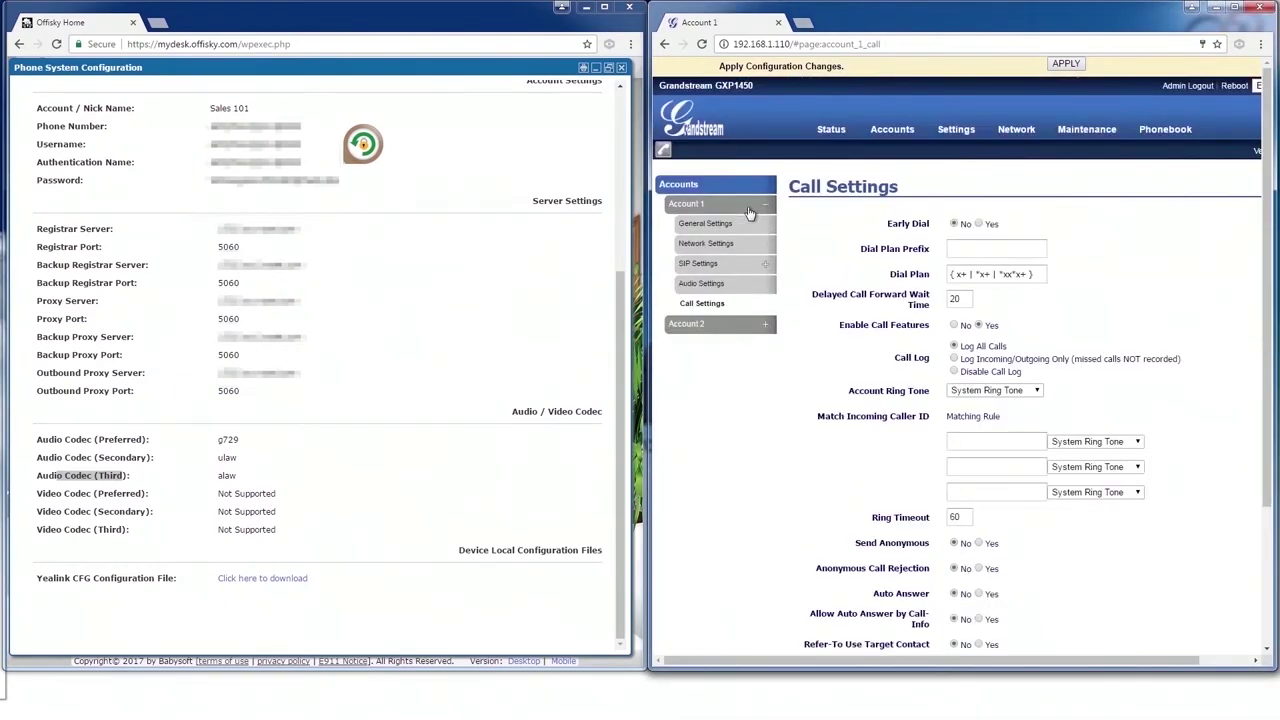
click(954, 326)
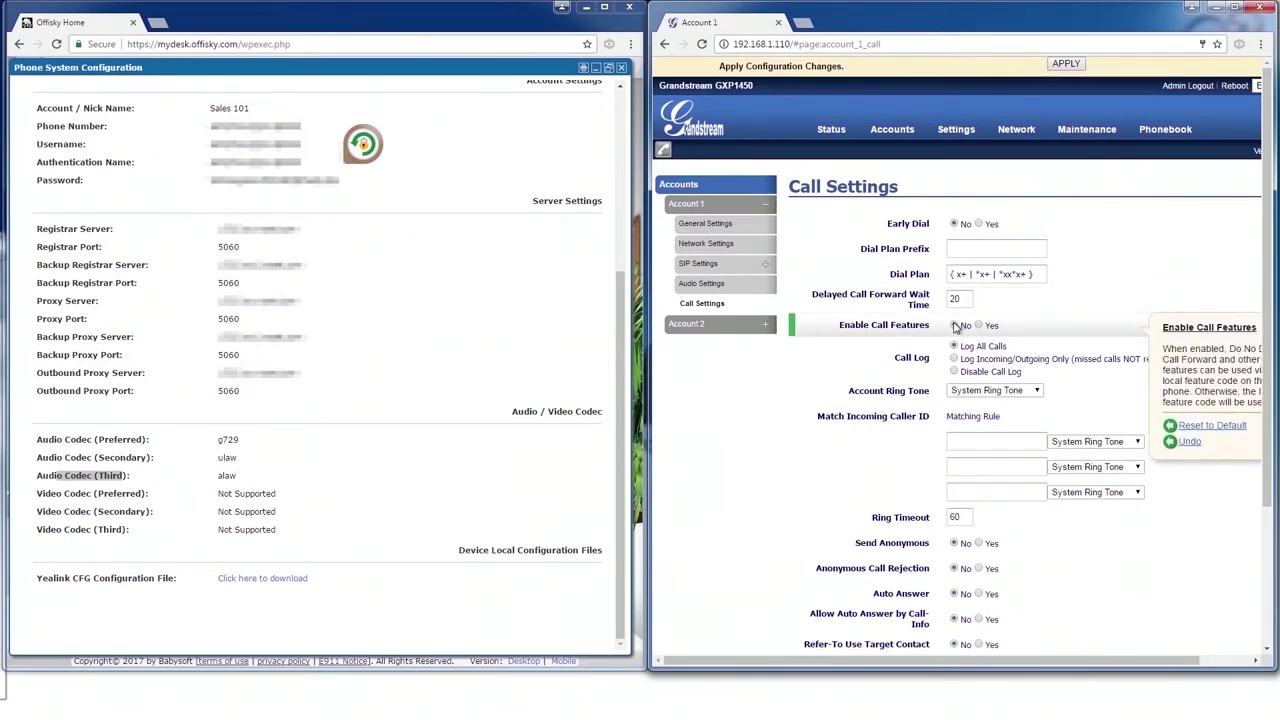
scroll(957, 330, down, 1)
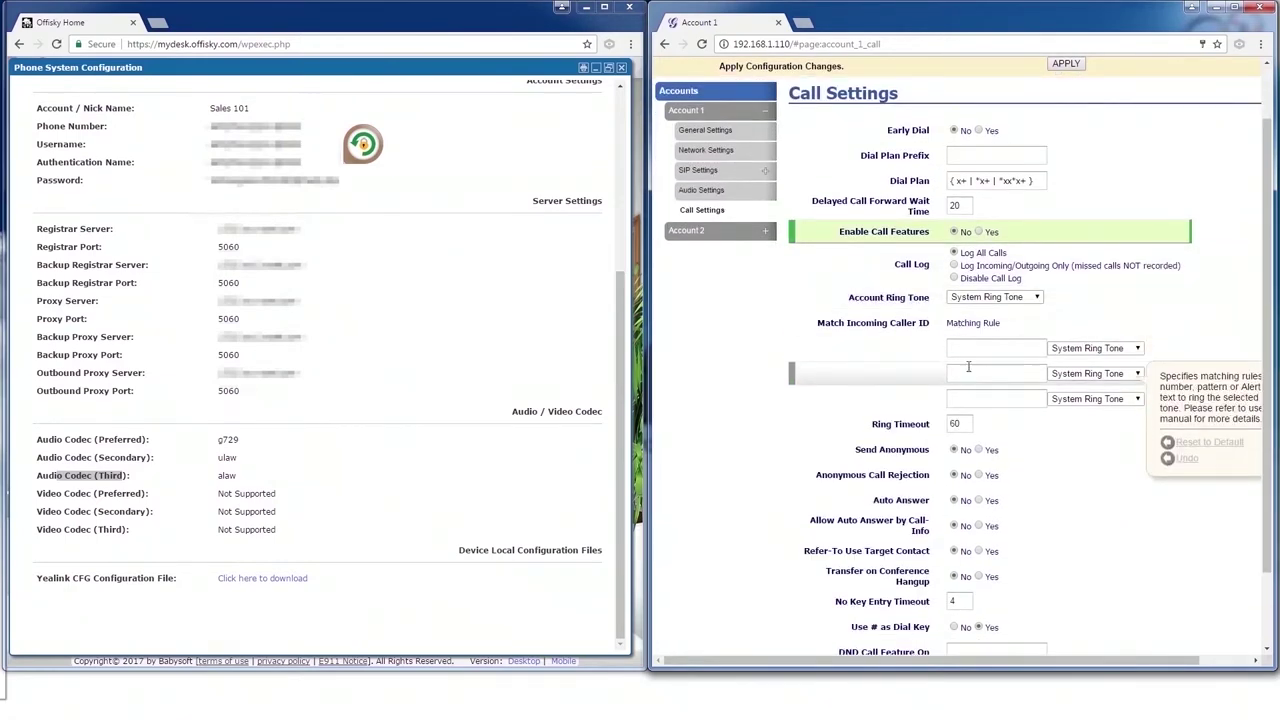
click(980, 526)
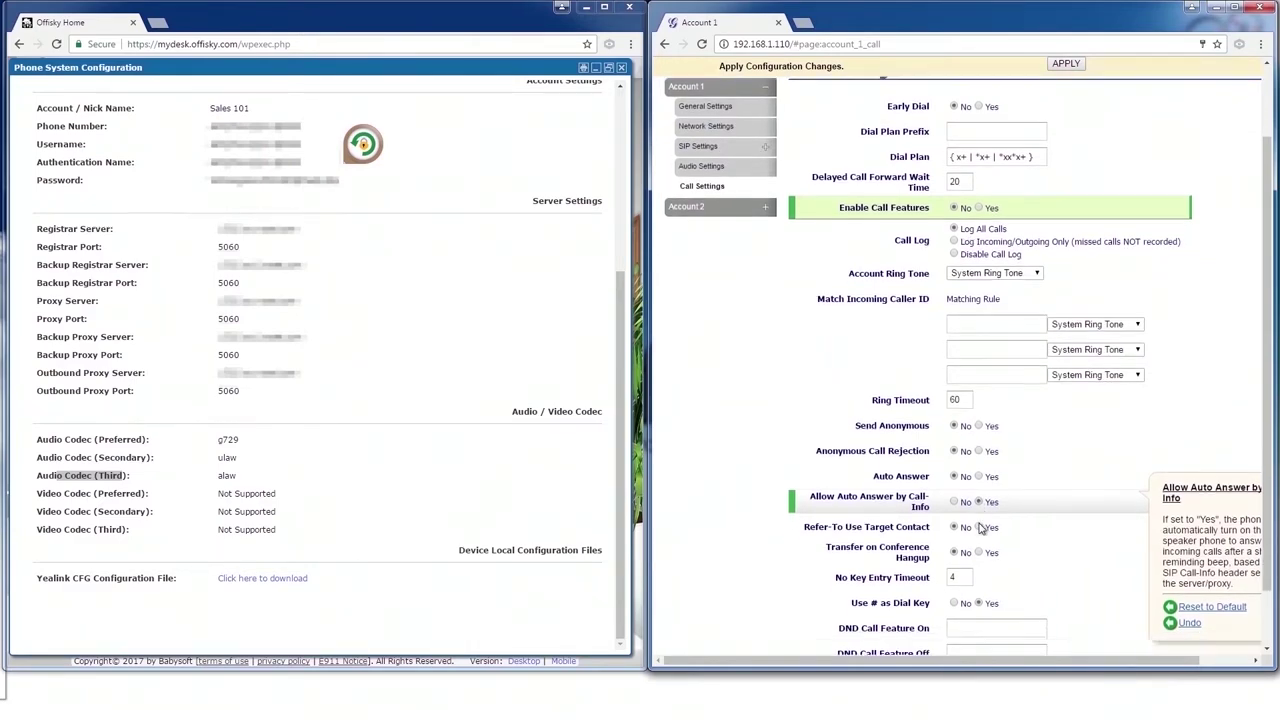
scroll(960, 528, down, 1)
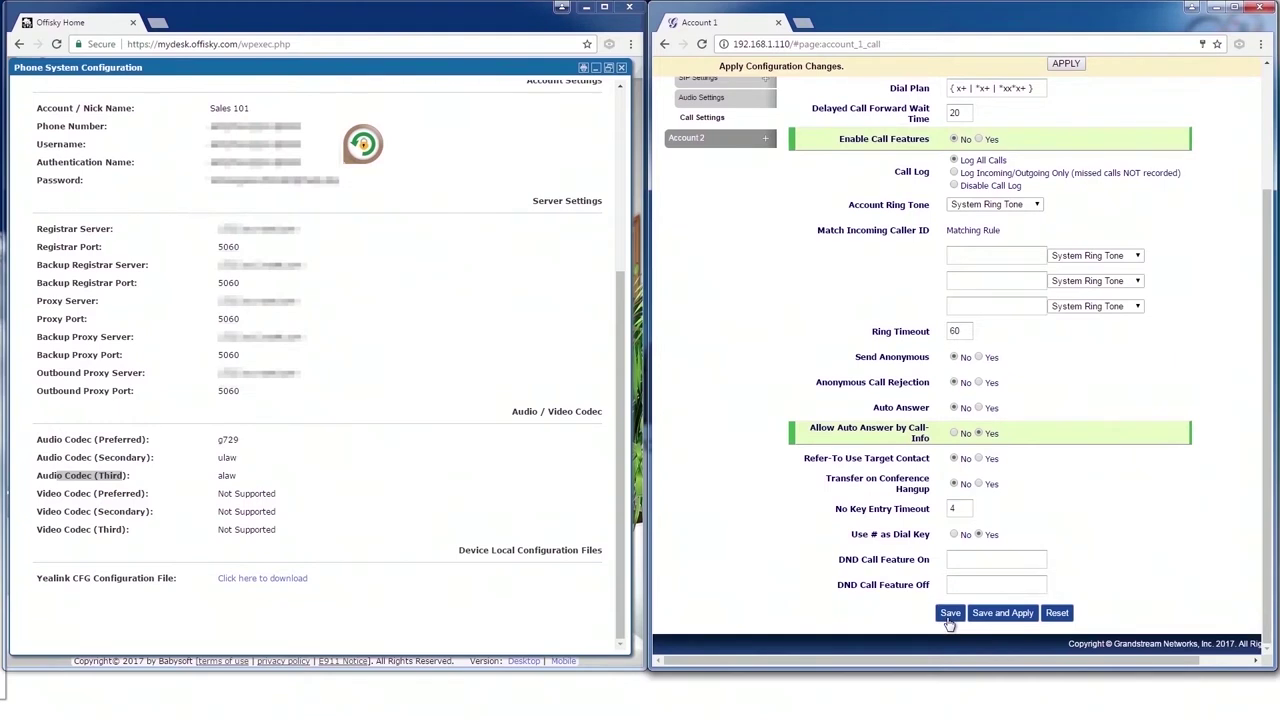
click(950, 621)
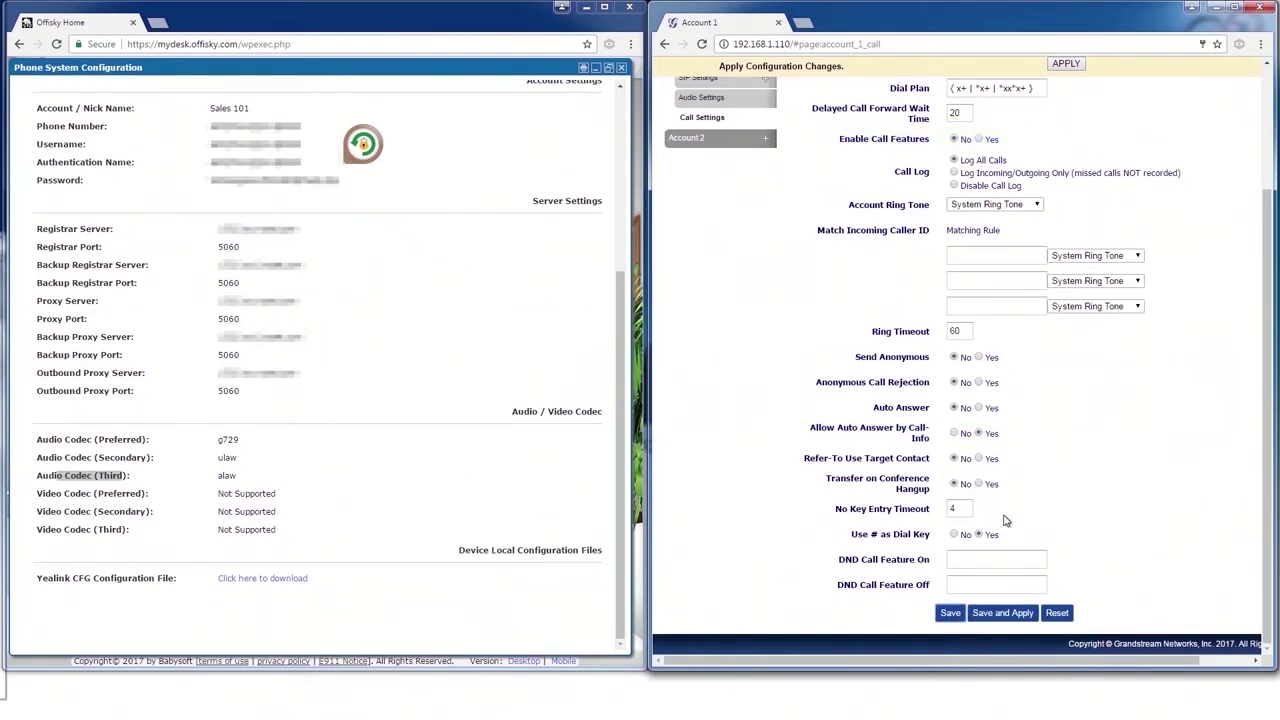
click(1066, 64)
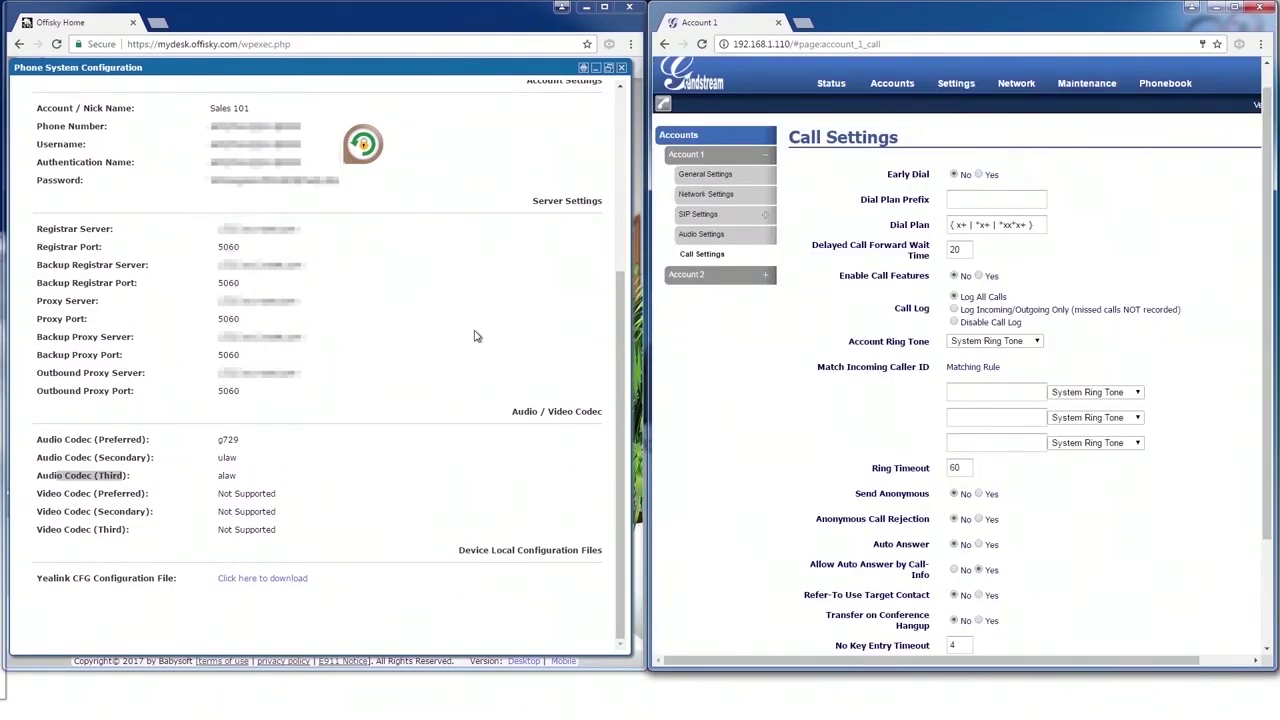
Confirm Sales 101 is Registered in Offisky and on the phone, then return to the Phone Device List.
scroll(429, 297, up, 3)
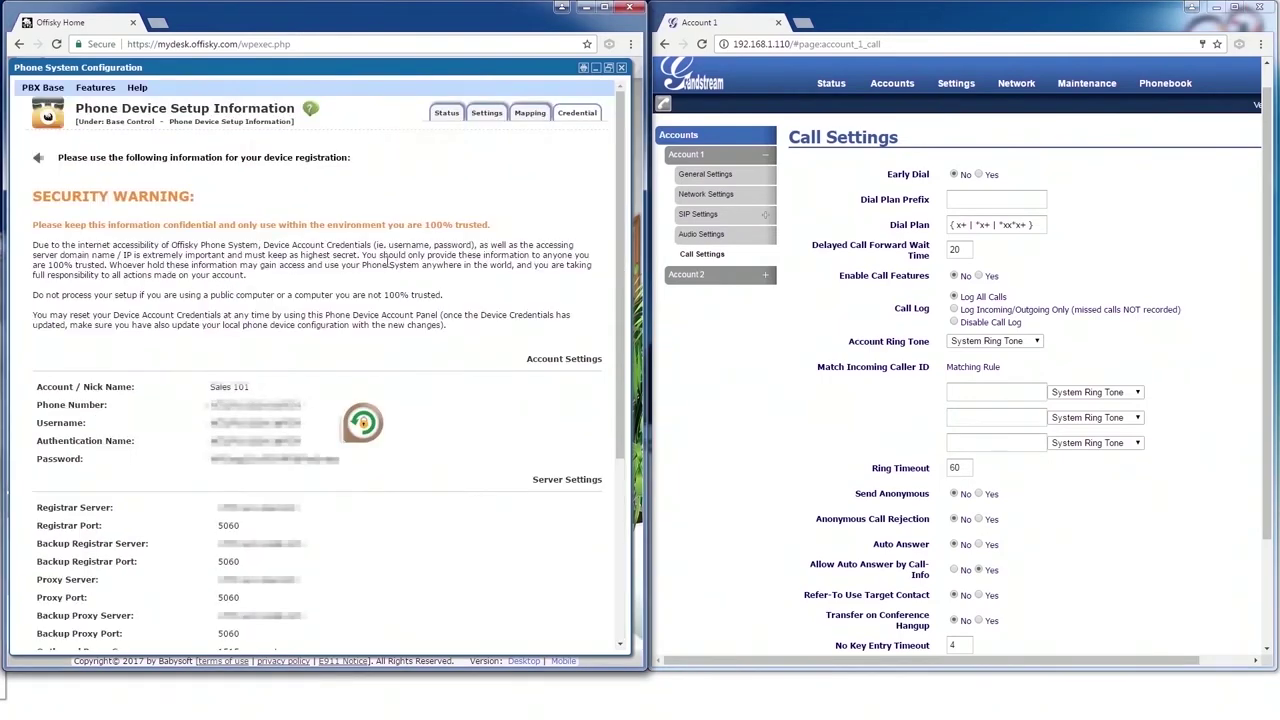
click(440, 113)
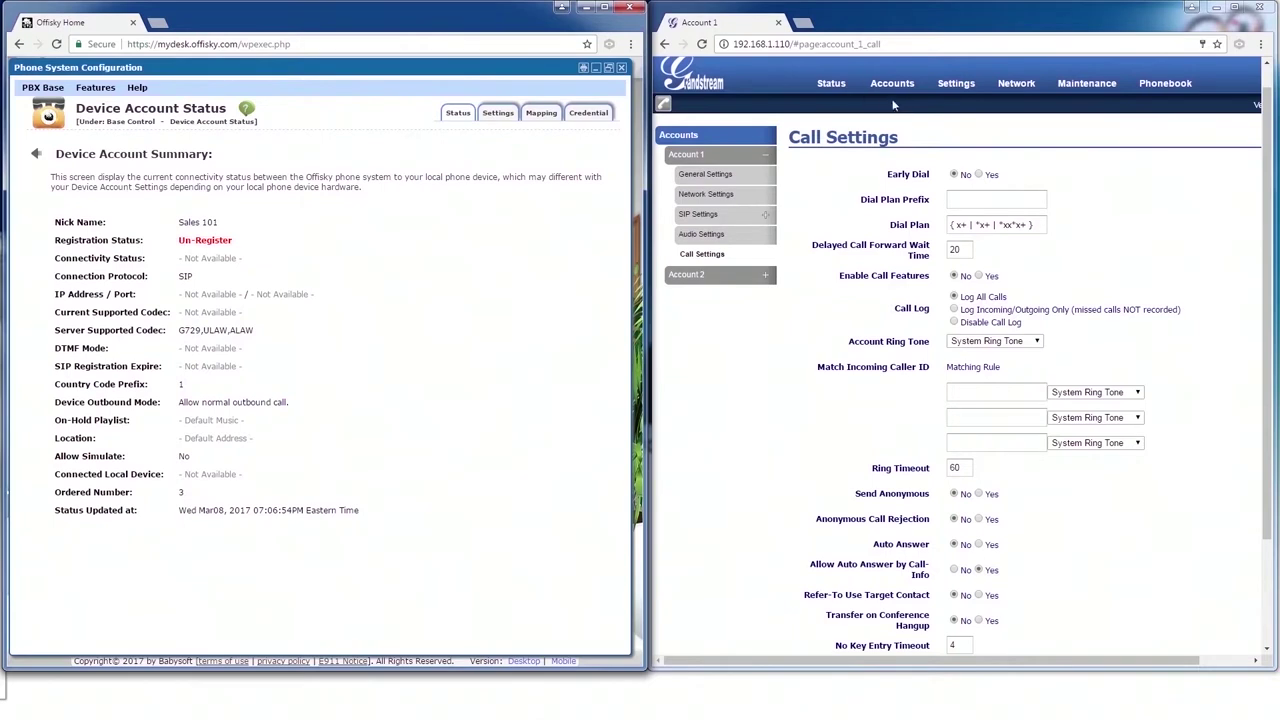
click(822, 82)
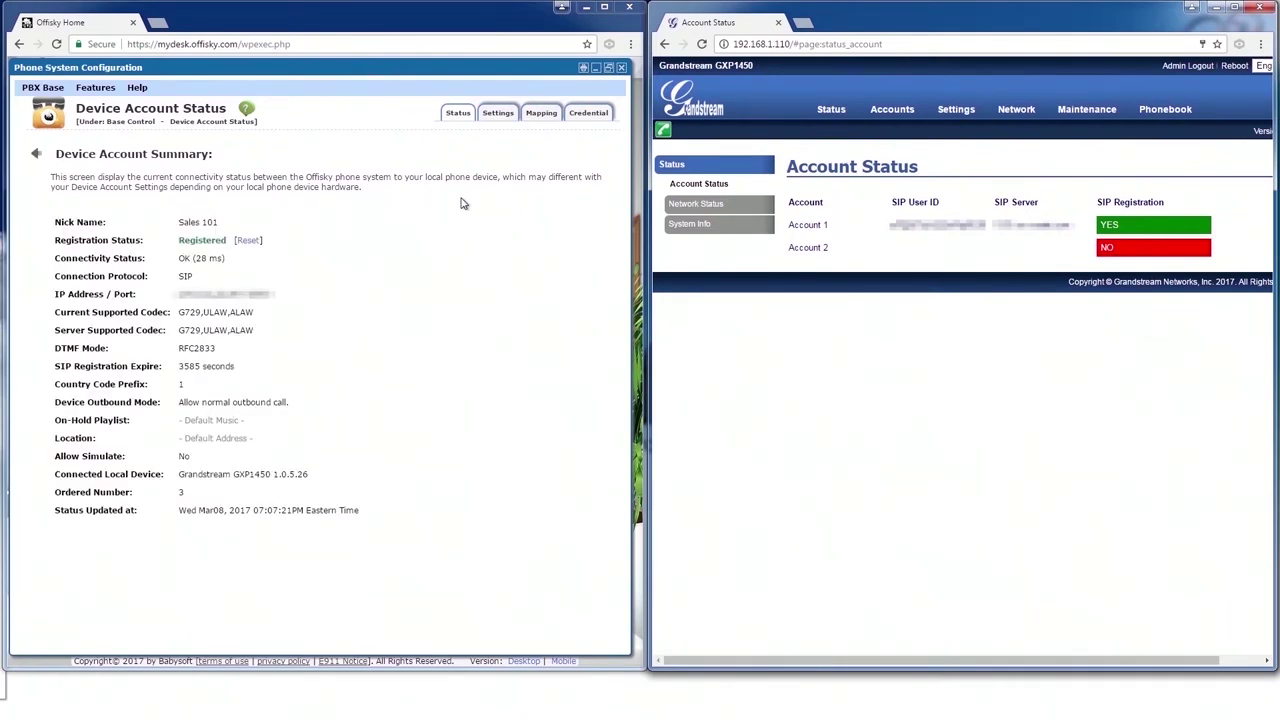
click(36, 156)
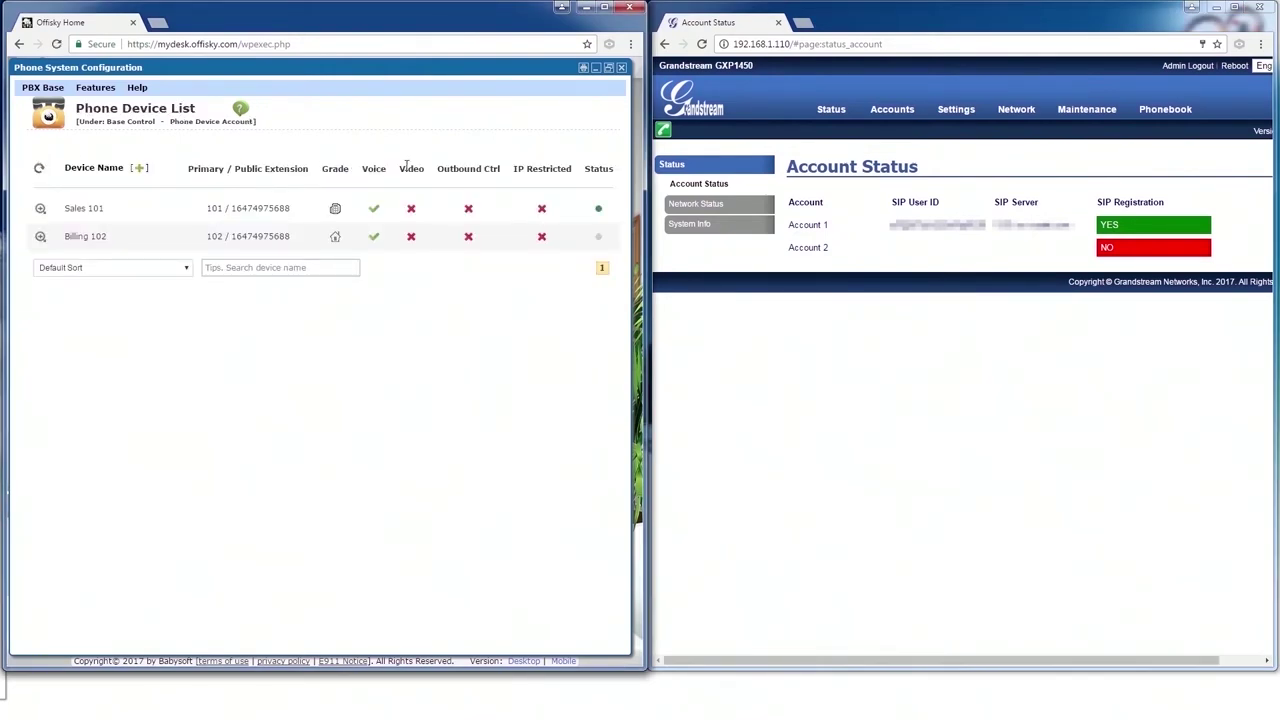